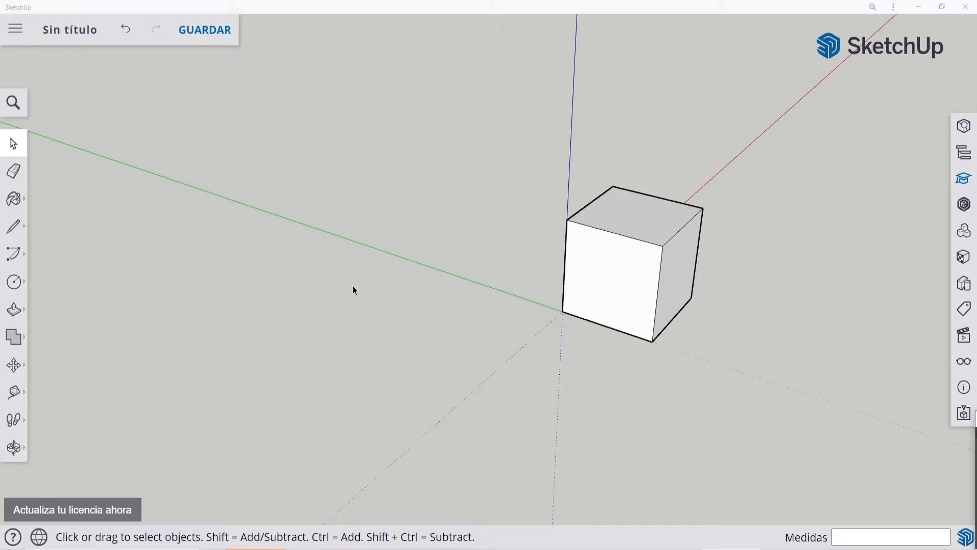
Step: Try the Circle tool with 20, 10 and 5 sides
left_click(14, 281)
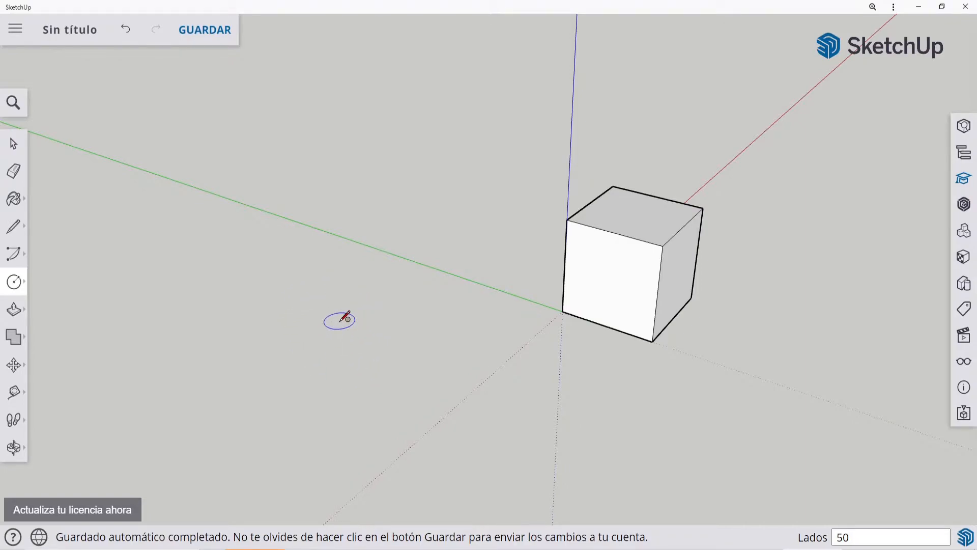
type("20")
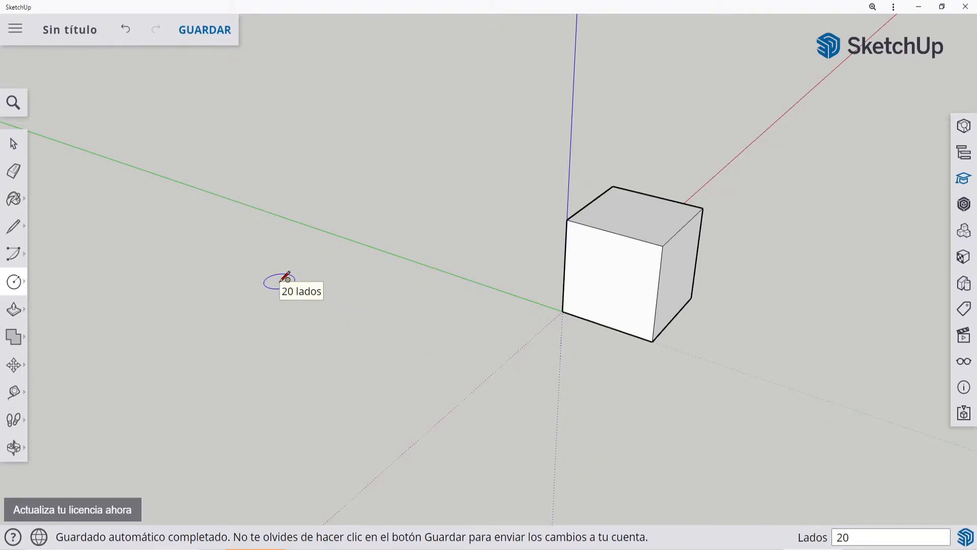
type("10")
key("Return")
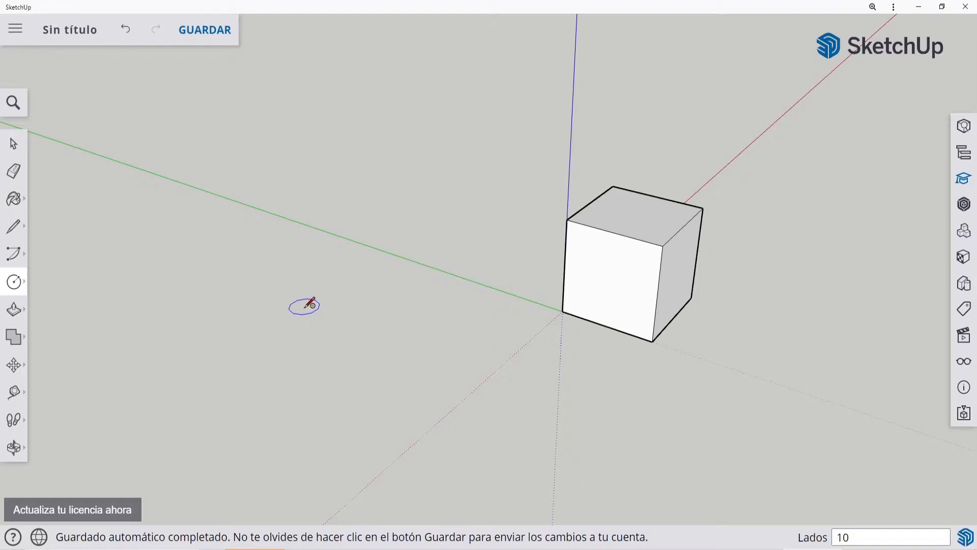
type("5")
key("Return")
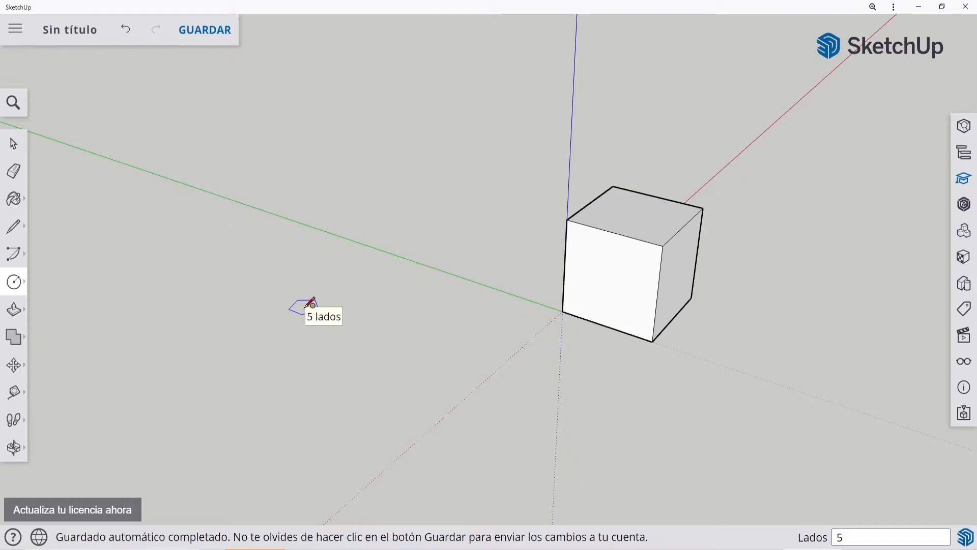
Step: Draw a 25-sided circle with an 8 m radius on the ground, in front of the green axis
type("25")
key("Return")
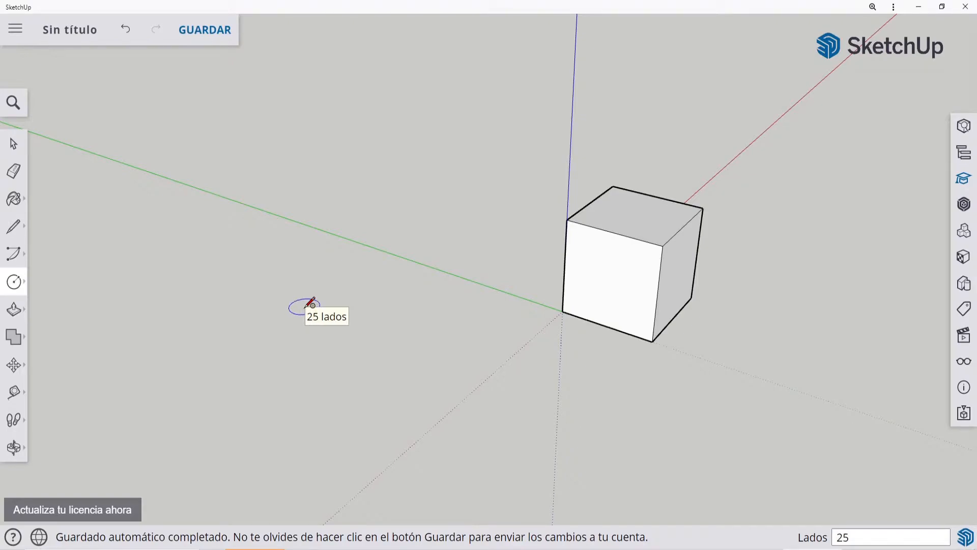
left_click(286, 345)
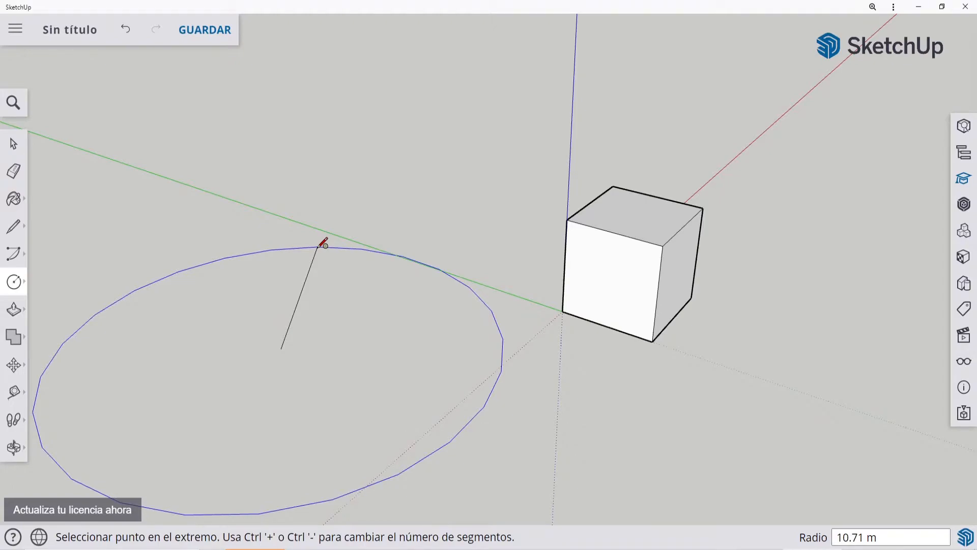
type("8")
key("Return")
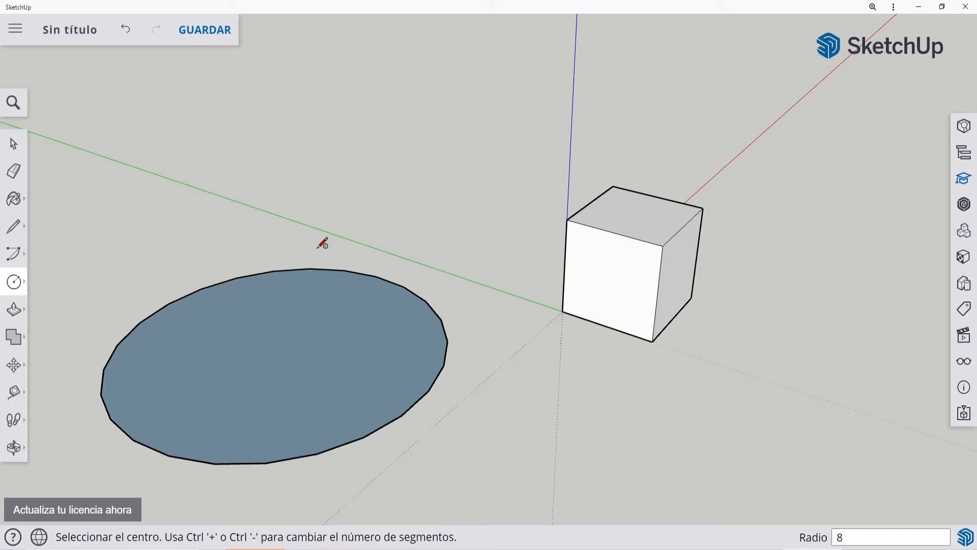
Step: Examine the circle's segmented edge from far away, from close up and from different angles
middle_click_drag(323, 244, 410, 194)
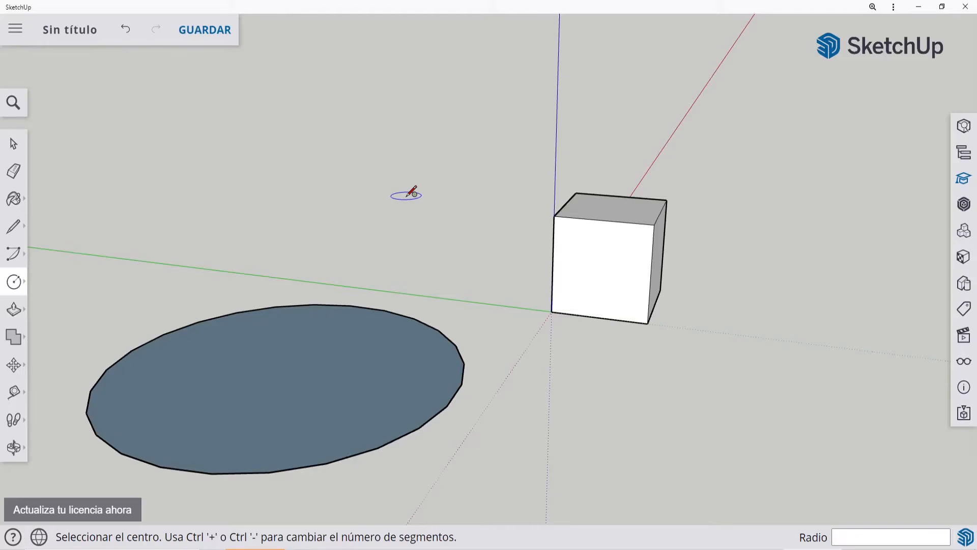
scroll(410, 193, "down", 10)
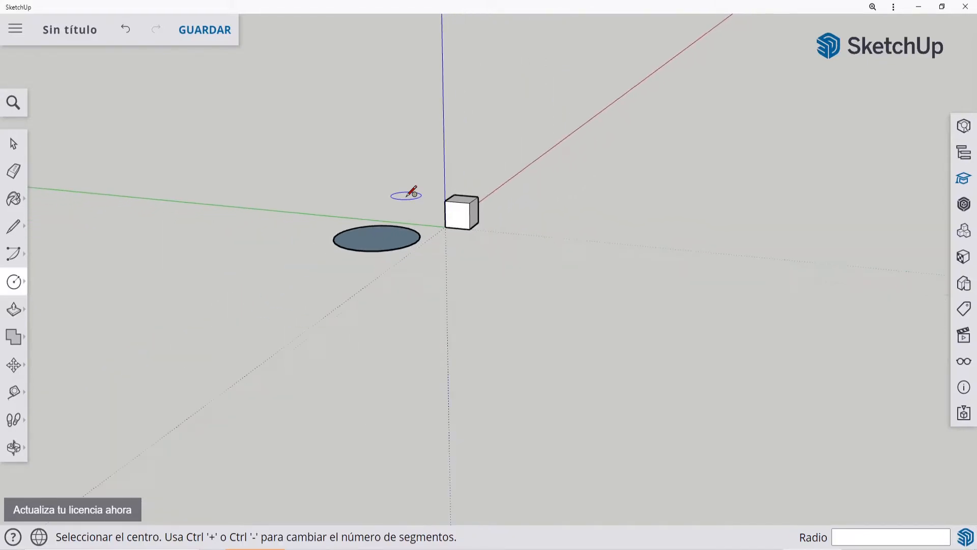
scroll(413, 193, "down", 5)
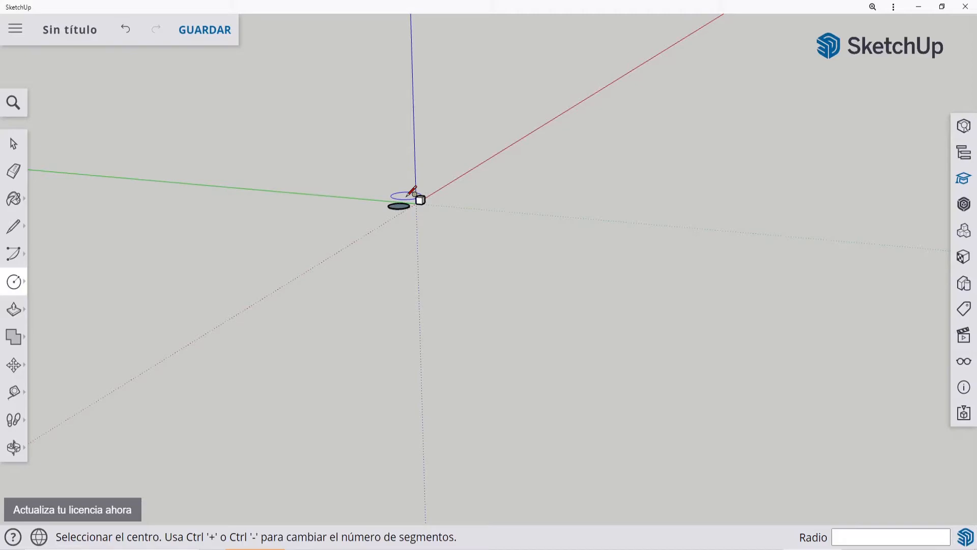
scroll(356, 162, "up", 2)
scroll(498, 214, "up", 2)
scroll(285, 213, "up", 2)
scroll(407, 153, "up", 2)
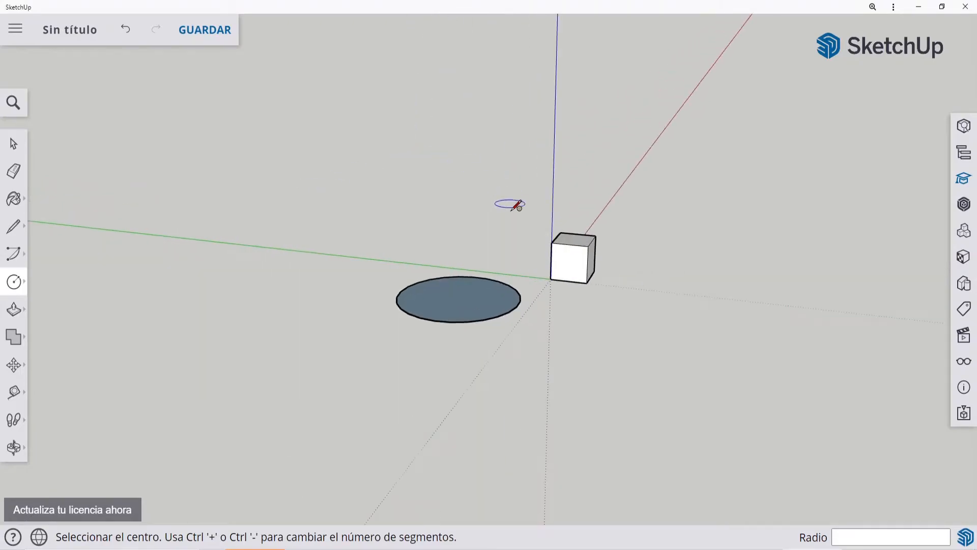
scroll(448, 242, "up", 5)
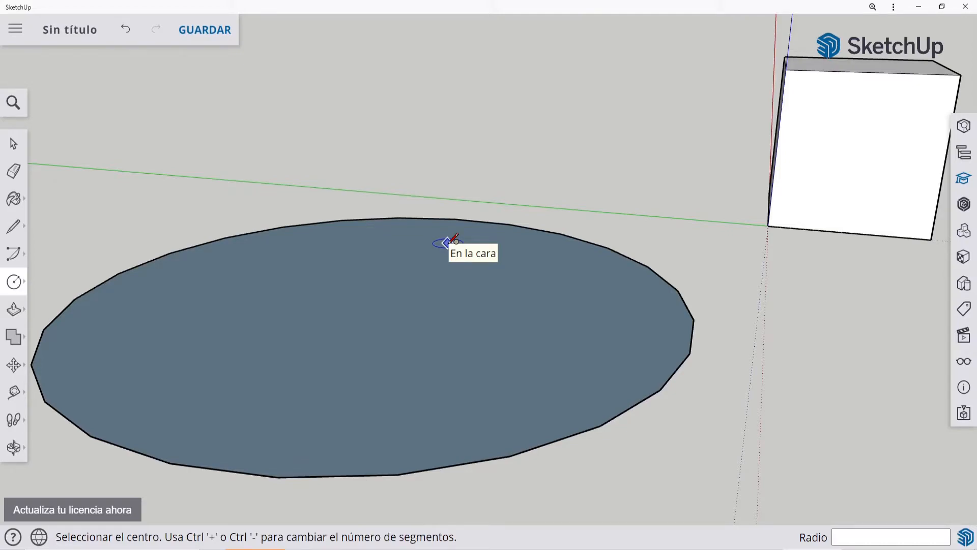
scroll(448, 243, "down", 6)
middle_click_drag(458, 203, 121, 294)
Step: Draw a six-sided polygon with a 9 m inscribed radius on the ground in front of the circle
left_click(13, 282)
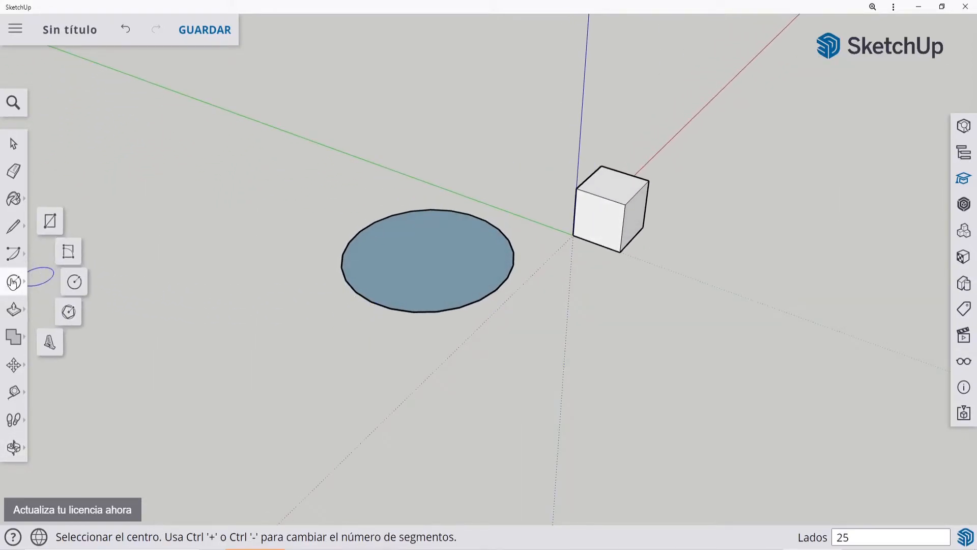
left_click(77, 319)
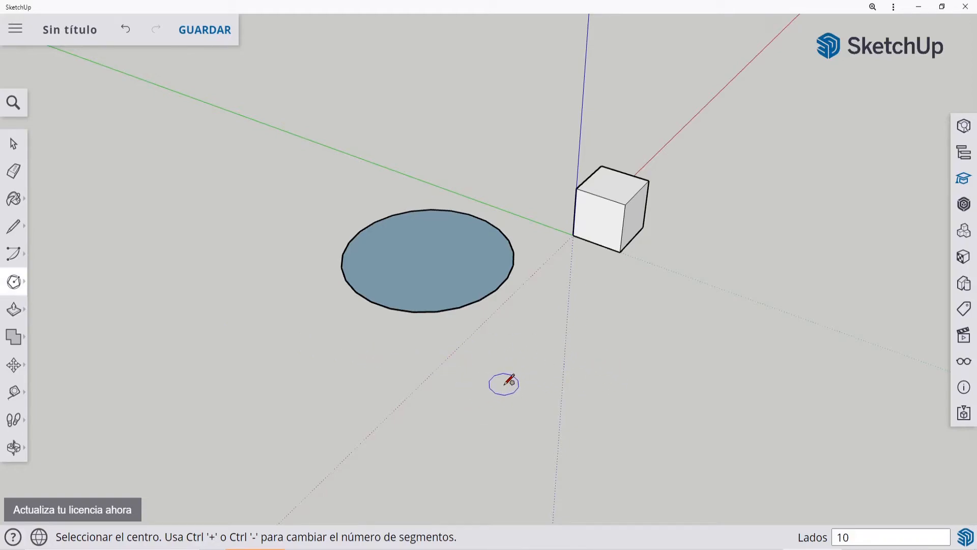
type("6")
left_click(232, 366)
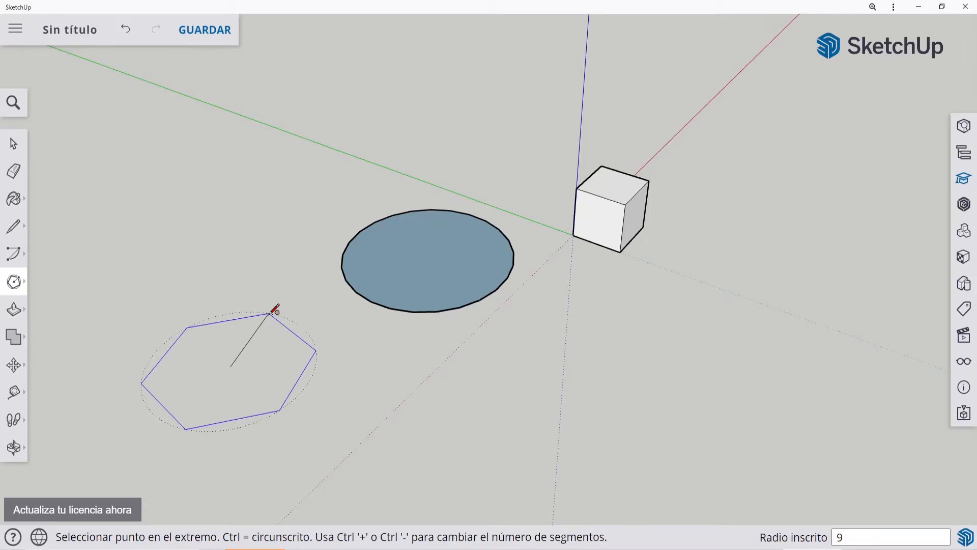
key("Return")
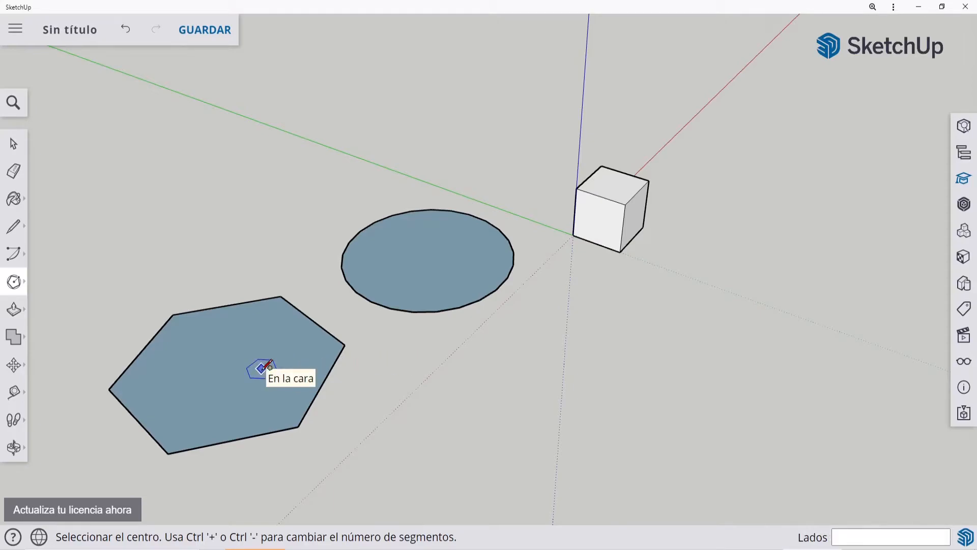
Step: Draw a second hexagon of about 7.26 m radius beside the first, previewing it as circumscribed before placing it as inscribed
left_click(533, 401)
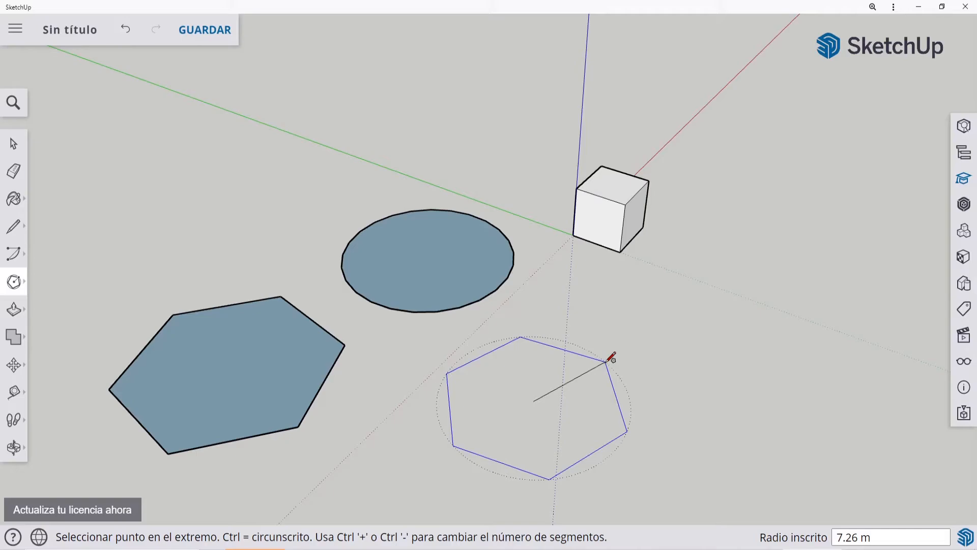
key("ctrl")
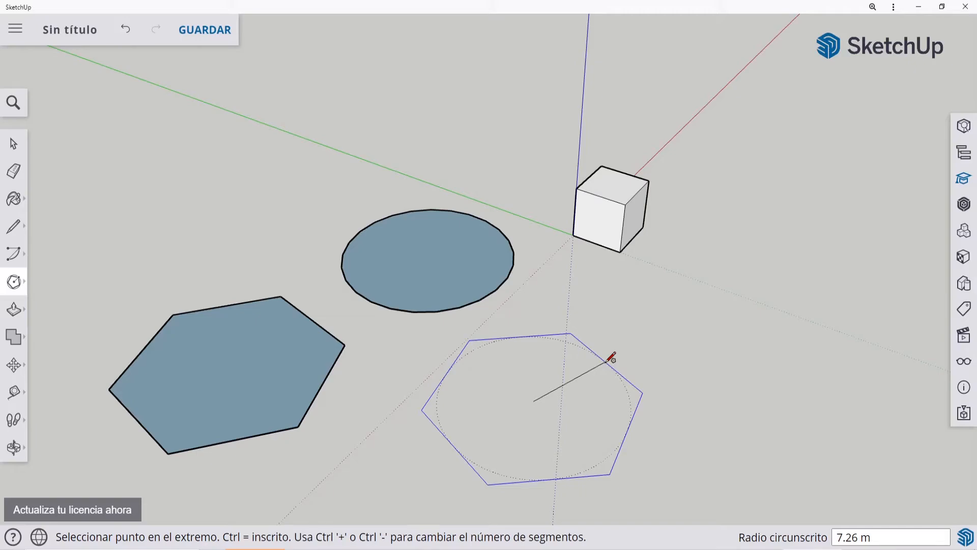
key("ctrl")
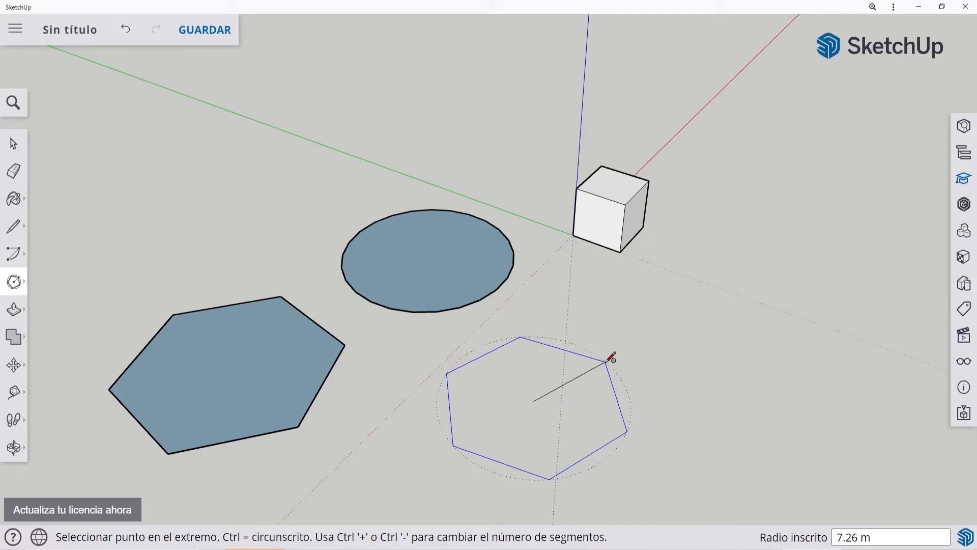
left_click(608, 362)
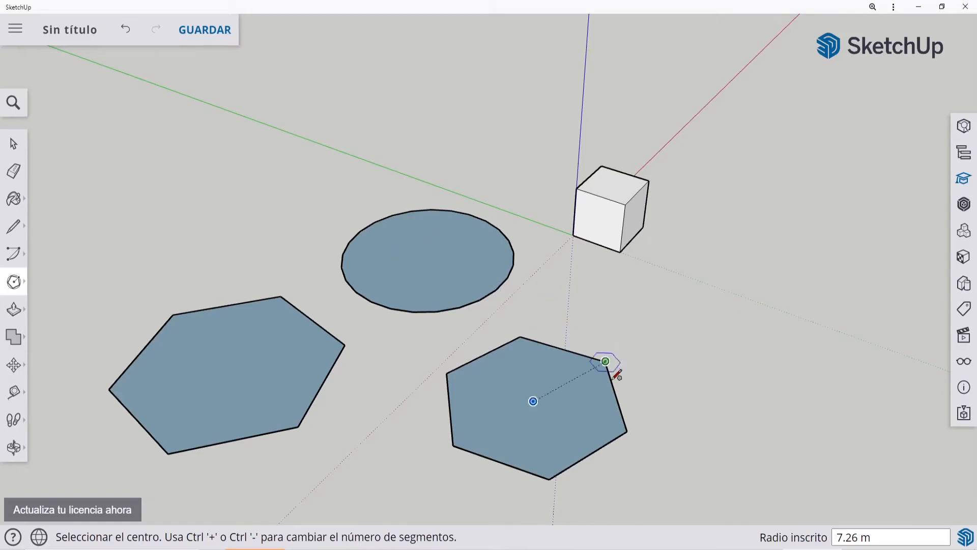
Step: Draw a polygon of about 4.03 m inscribed radius beside the second hexagon, varying its side count and ending with five sides
left_click(669, 333)
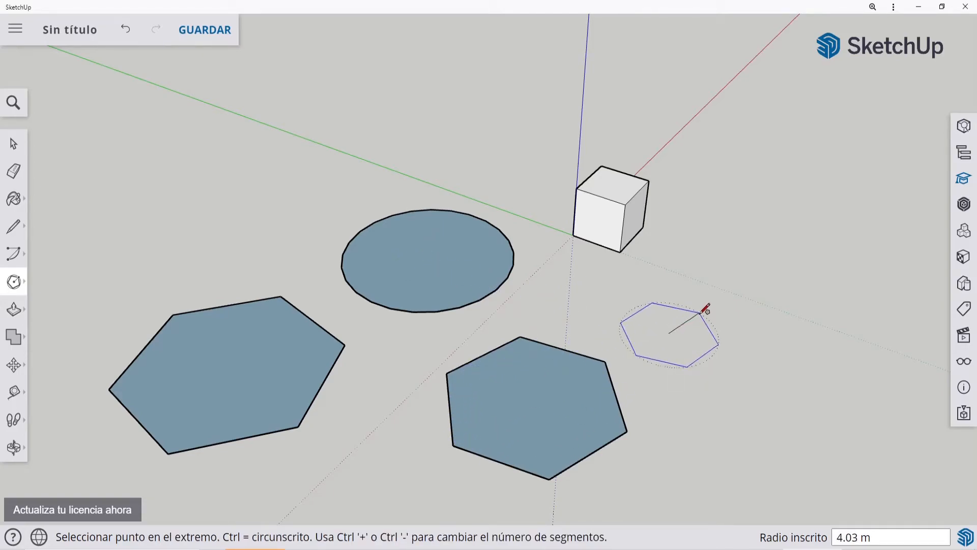
key("ctrl+plus")
key("ctrl+plus")
key("ctrl+plus")
key("ctrl+plus")
key("ctrl+plus")
key("ctrl+plus")
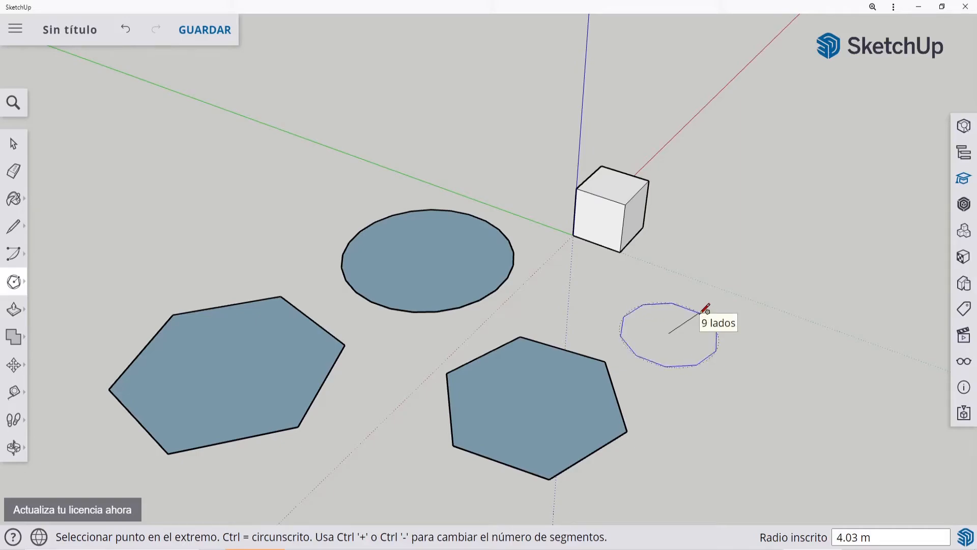
key("ctrl+minus")
key("ctrl+minus")
key("ctrl+minus")
key("ctrl+minus")
key("ctrl+minus")
key("ctrl+minus")
key("ctrl+minus")
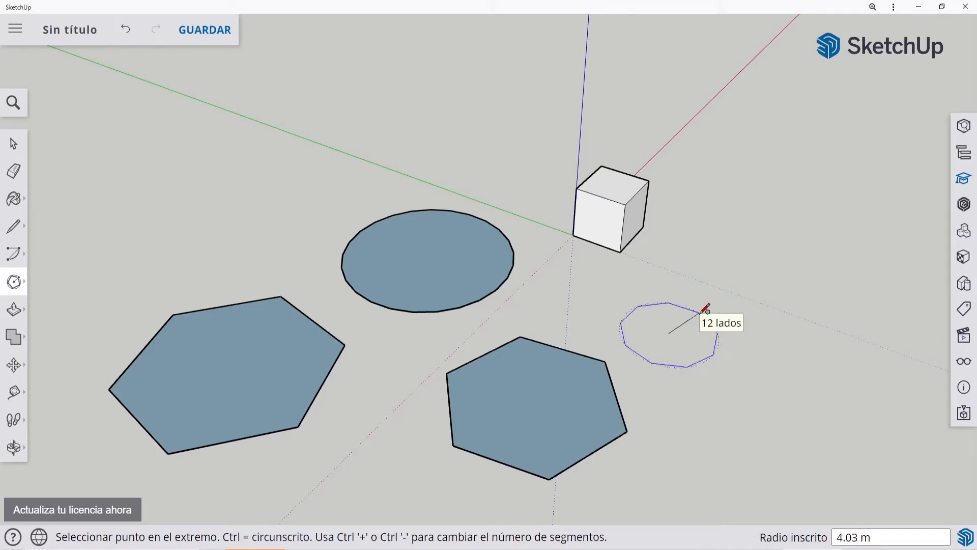
left_click(707, 309)
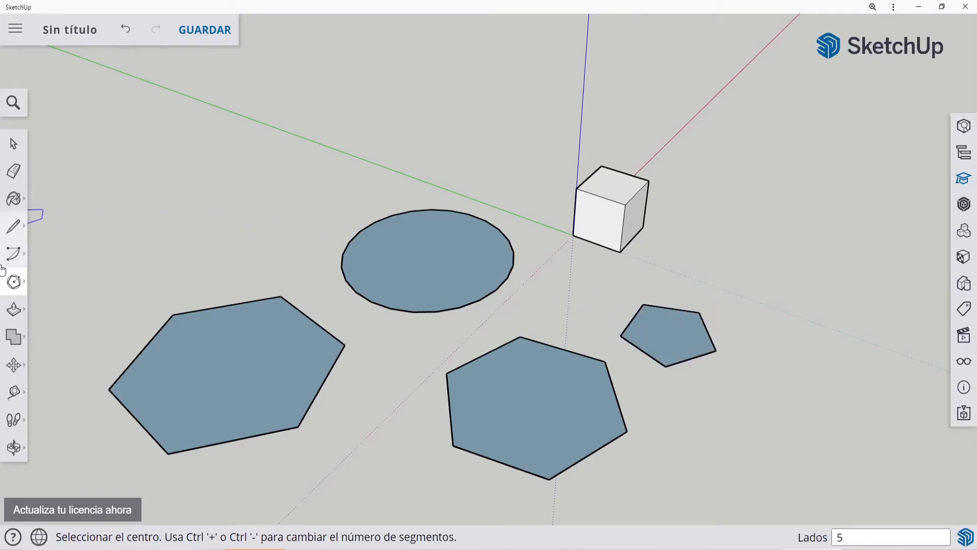
Step: Place a circle's center on the ground and vary its number of sides up and down, ending at 9
left_click(13, 282)
left_click(77, 282)
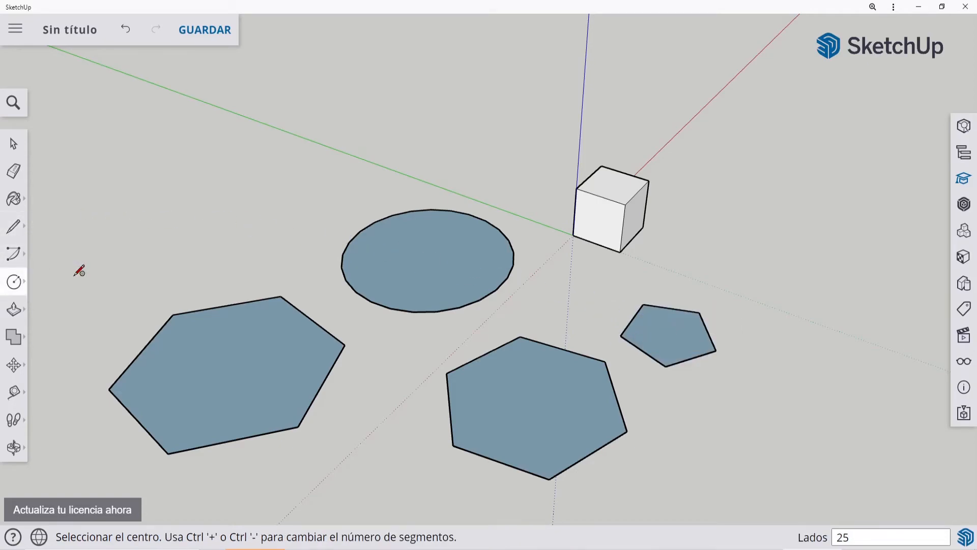
key("ctrl+plus")
key("ctrl+plus")
key("ctrl+plus")
key("ctrl+plus")
key("ctrl+plus")
left_click(238, 202)
key("ctrl+minus")
key("ctrl+minus")
key("ctrl+minus")
key("ctrl+minus")
key("ctrl+minus")
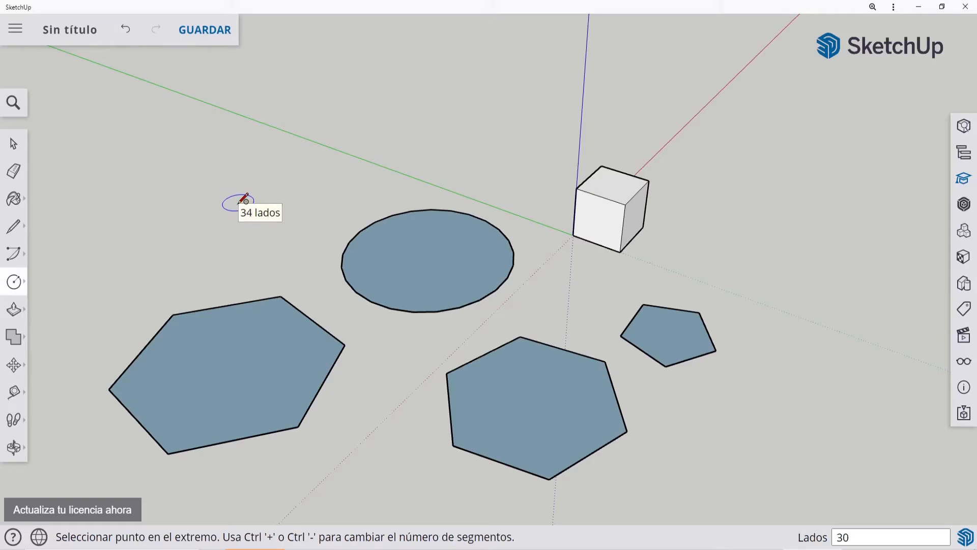
key("ctrl+minus")
key("ctrl+minus")
key("ctrl+minus")
key("ctrl+minus")
key("ctrl+minus")
key("ctrl+minus")
key("ctrl+minus")
key("ctrl+minus")
key("ctrl+minus")
key("ctrl+minus")
key("ctrl+minus")
key("ctrl+minus")
key("ctrl+minus")
key("ctrl+minus")
key("ctrl+minus")
key("ctrl+minus")
key("ctrl+minus")
key("ctrl+minus")
key("ctrl+minus")
key("ctrl+minus")
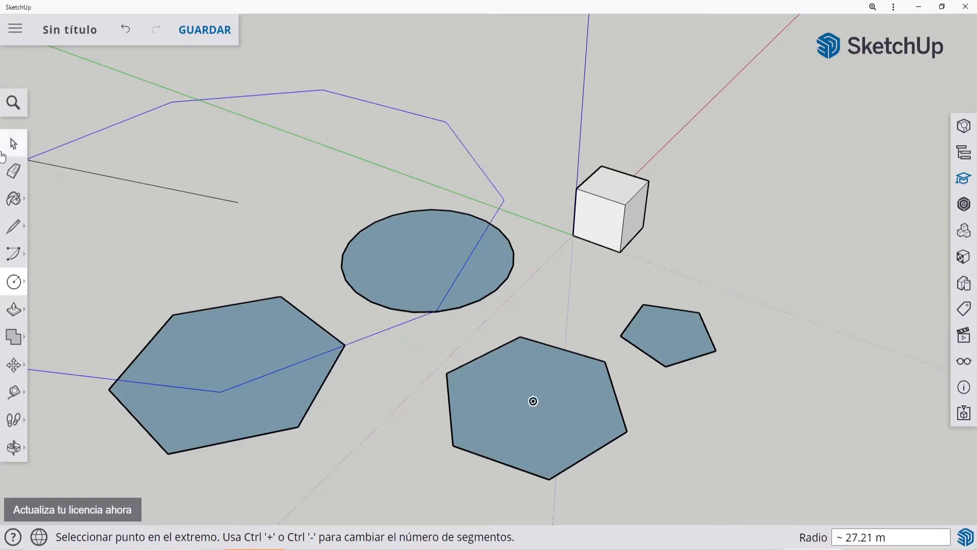
Step: Abandon the open circle and delete the circle, both hexagons and the pentagon, keeping only the cube
left_click(14, 143)
left_click_drag(77, 243, 477, 493)
key("Delete")
left_click_drag(313, 187, 540, 319)
key("Delete")
left_click_drag(393, 304, 752, 499)
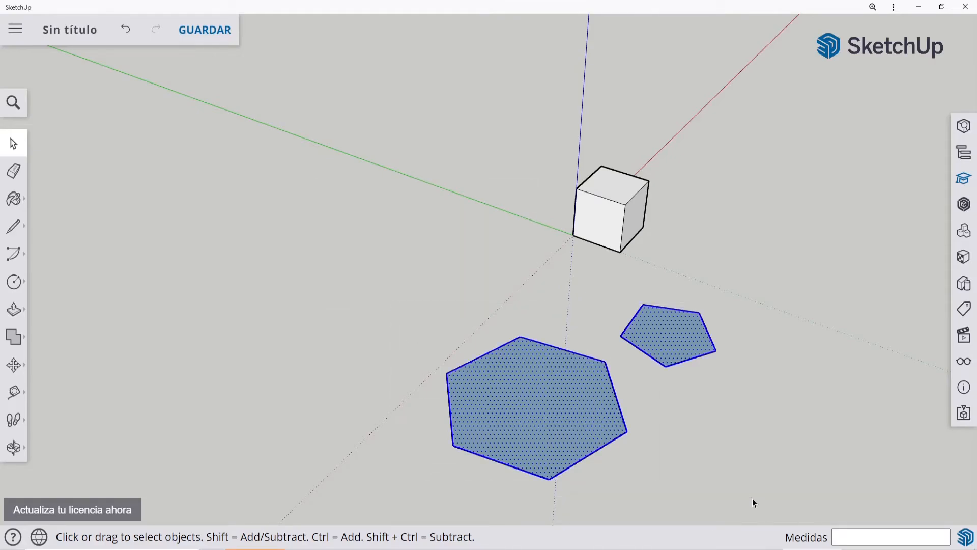
key("Delete")
Step: Draw an eight-sided circle with a 5 m radius on the ground in front of the green axis
left_click(13, 281)
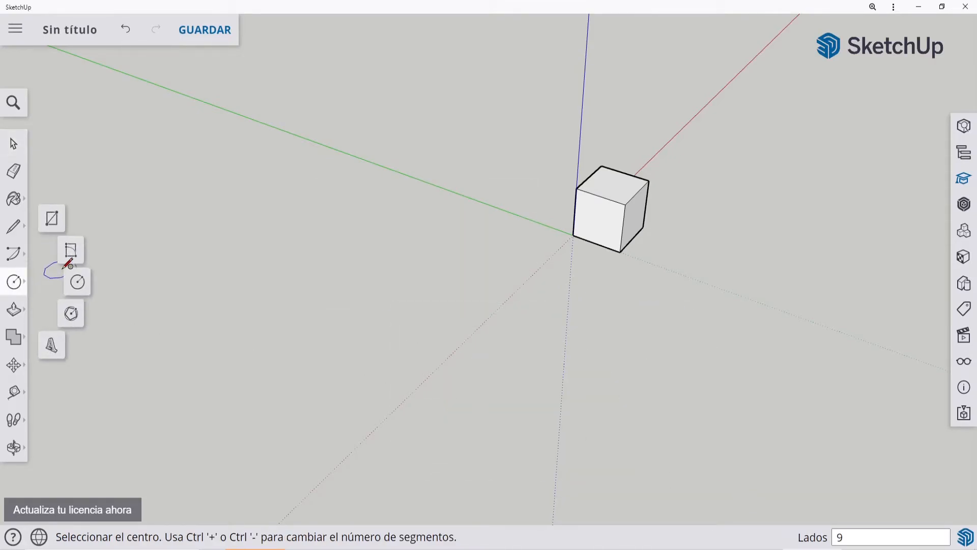
left_click(79, 280)
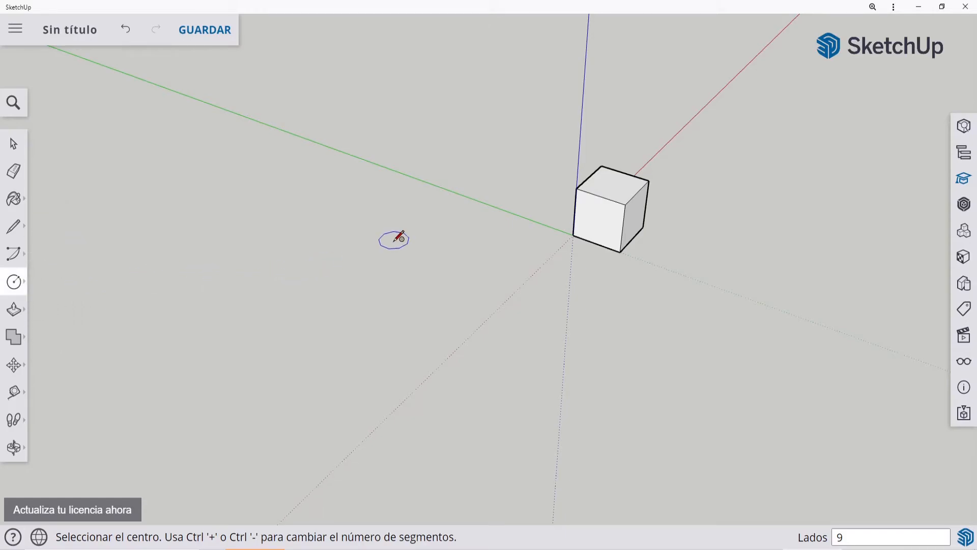
key("ctrl+minus")
left_click(299, 295)
type("5")
key("Return")
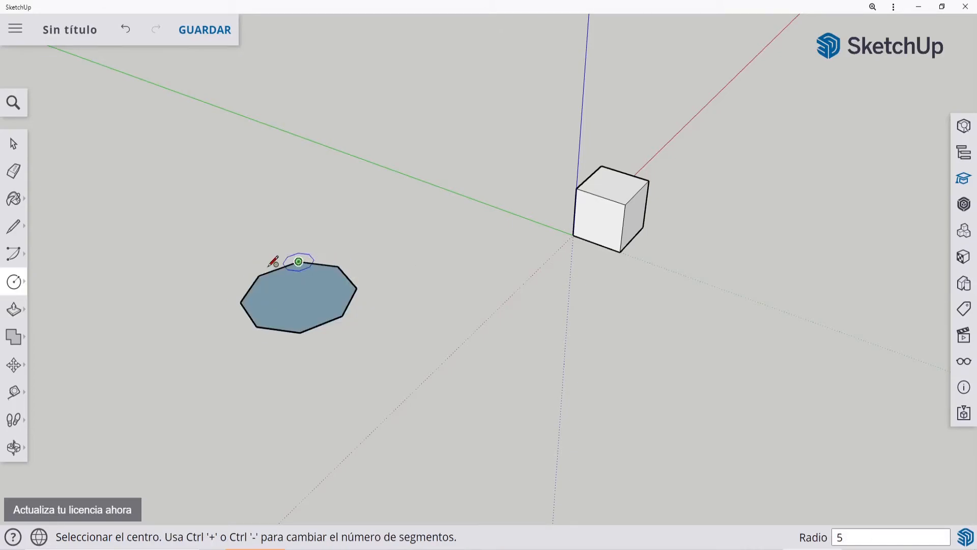
Step: Draw an eight-sided polygon with a 5 m inscribed radius on the ground beside the eight-sided circle
left_click(19, 288)
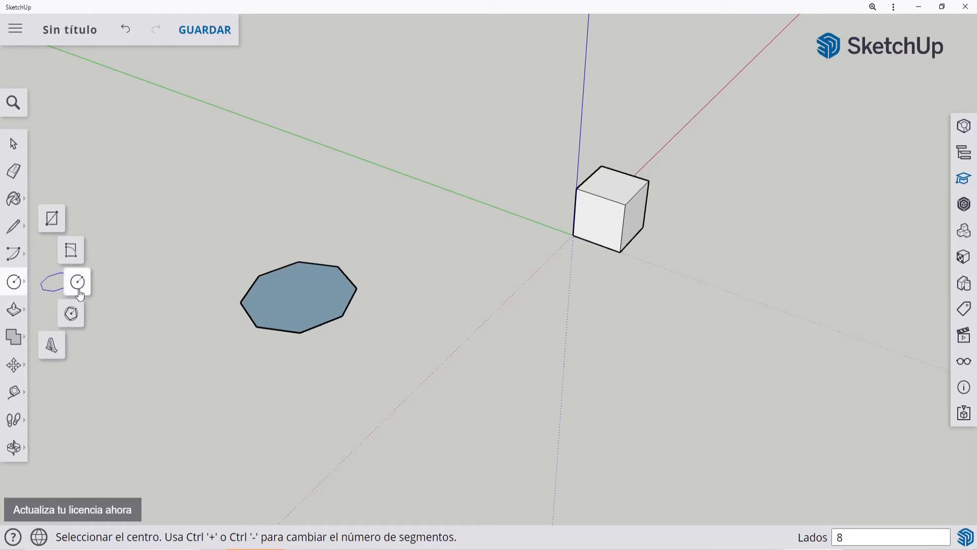
left_click(72, 313)
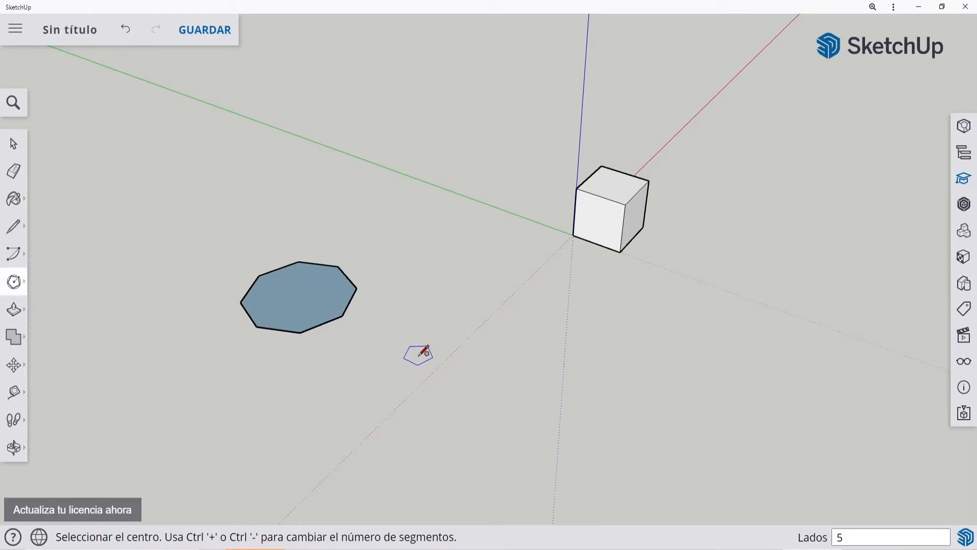
key("ctrl+plus")
key("ctrl+plus")
key("ctrl+plus")
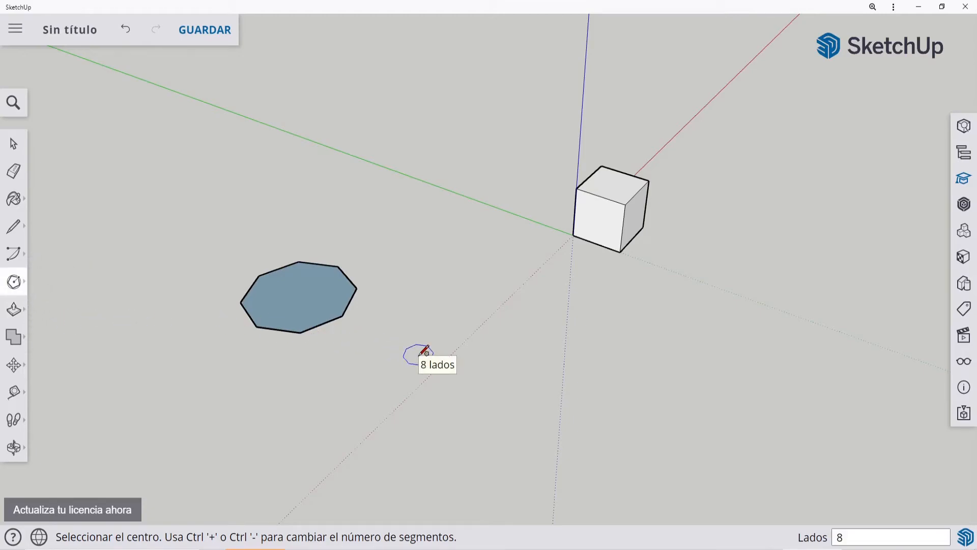
left_click(427, 354)
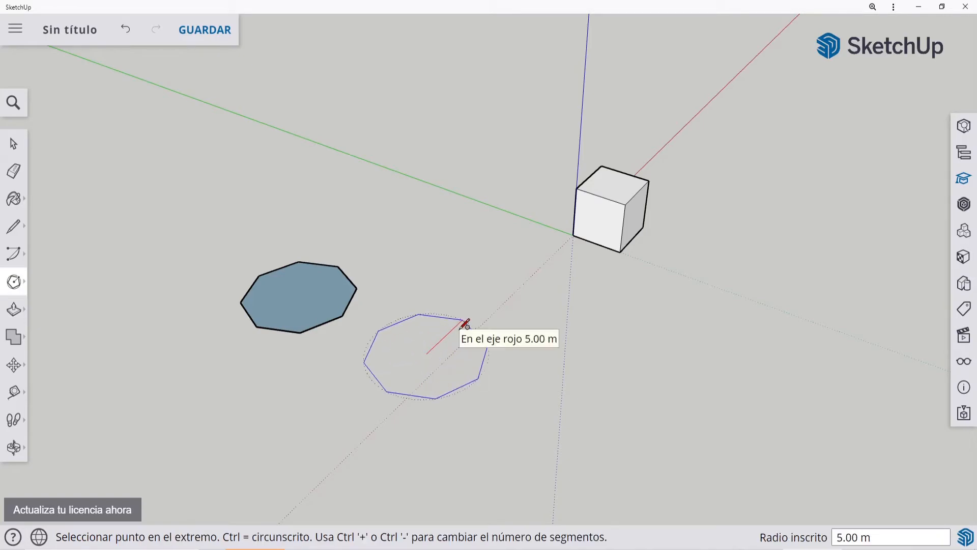
type("5")
key("Return")
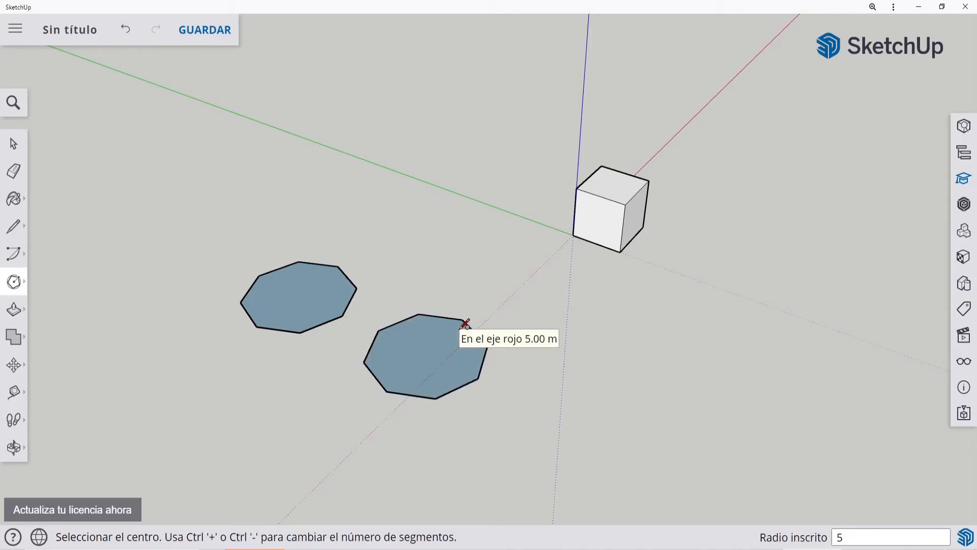
Step: Extrude the eight-sided circle upward about 10.24 m with Push/Pull and extrude the polygon to the same height
left_click(16, 310)
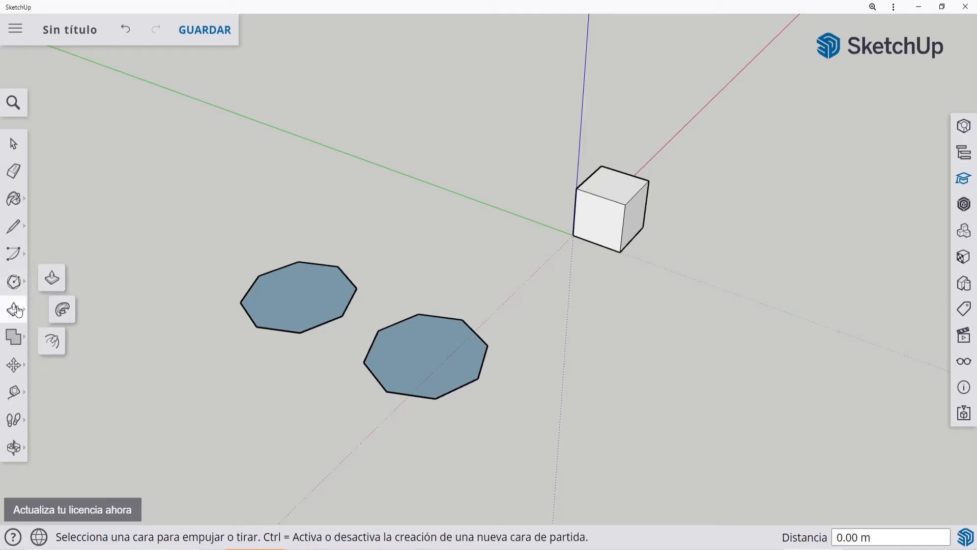
left_click(52, 278)
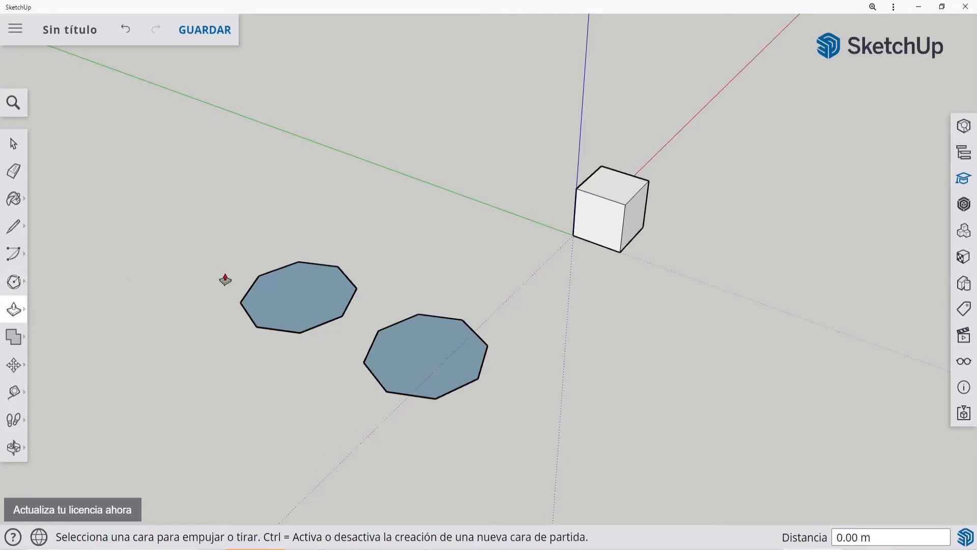
left_click(290, 299)
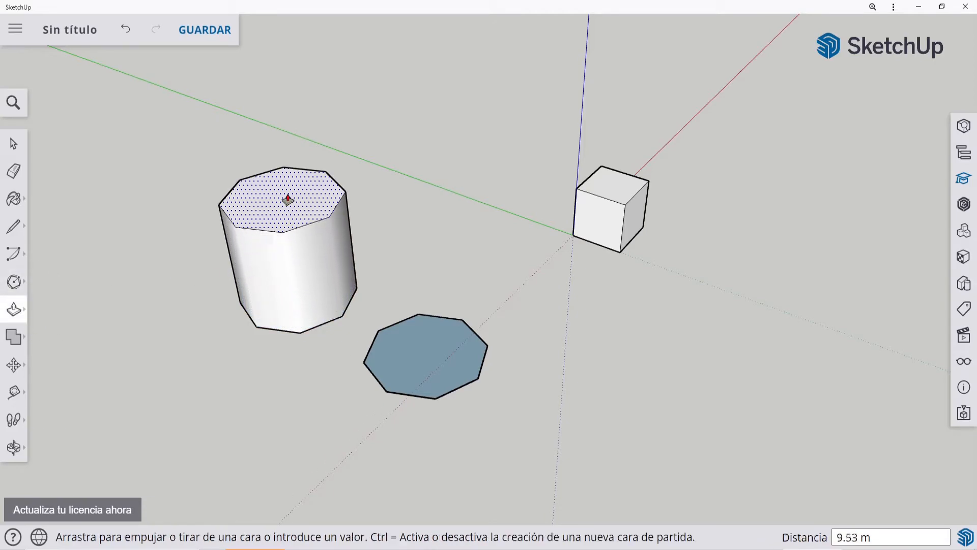
left_click(286, 193)
left_click(430, 350)
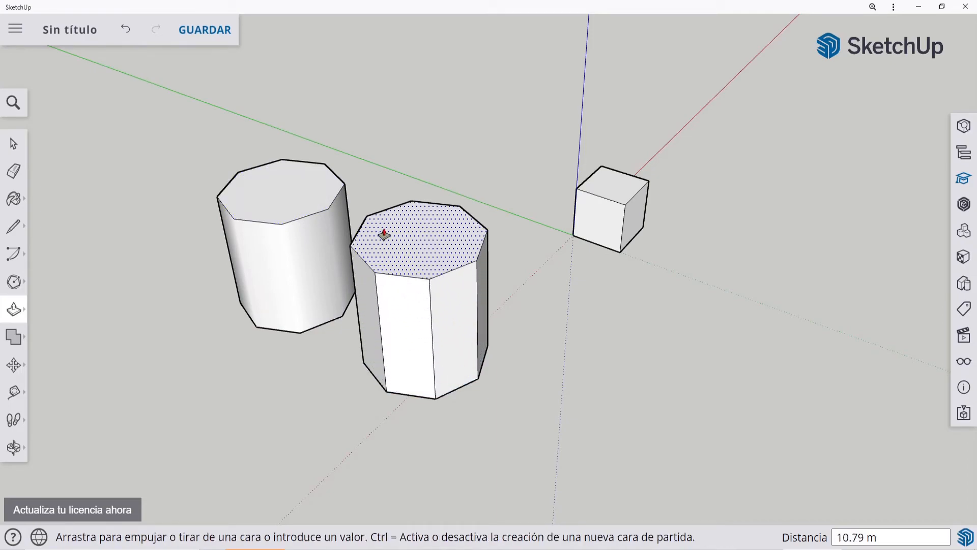
left_click(298, 209)
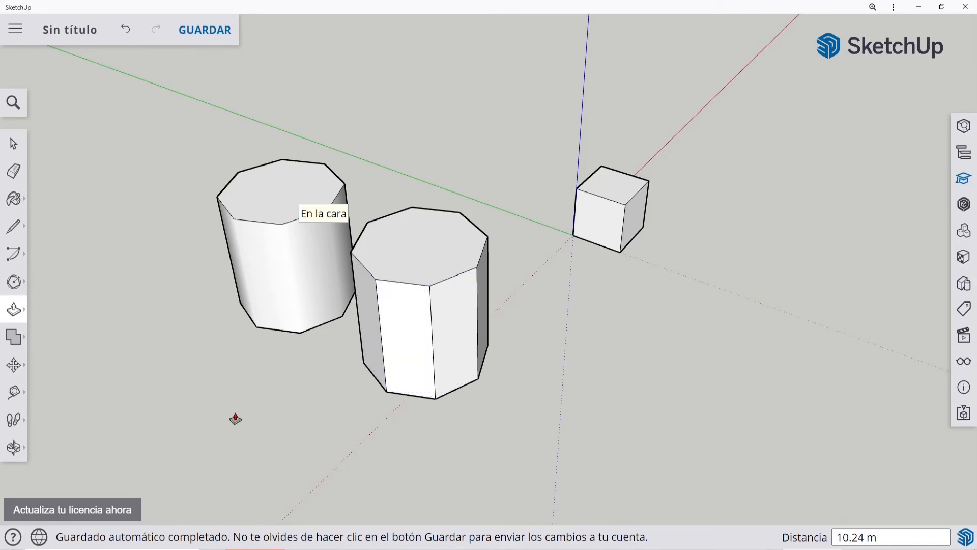
Step: Examine the sides of the two extruded shapes from a lower angle and undo both extrusions
key("o")
left_click_drag(234, 419, 201, 382)
key("p")
middle_click_drag(201, 386, 299, 353)
left_click_drag(393, 340, 235, 249)
key("p")
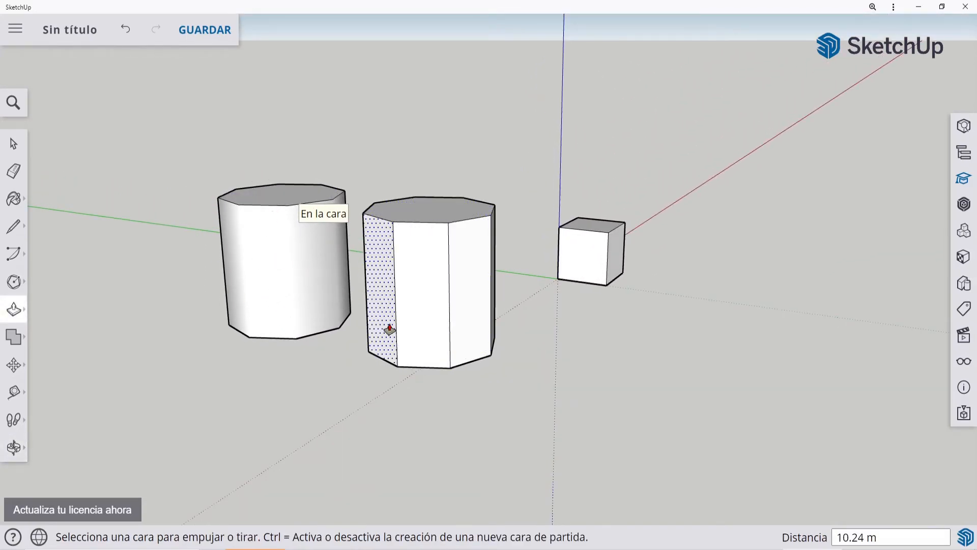
left_click(10, 153)
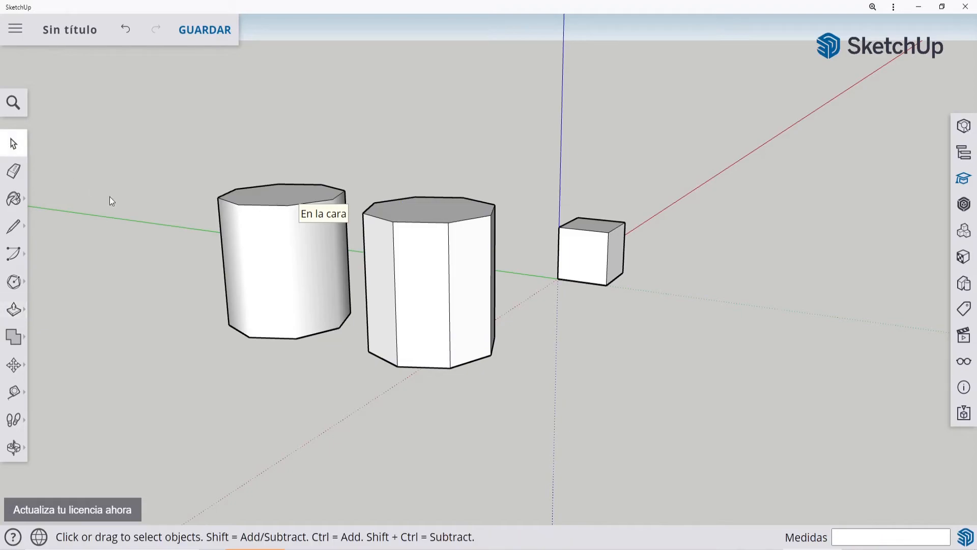
middle_click_drag(109, 200, 94, 294)
key("ctrl+z")
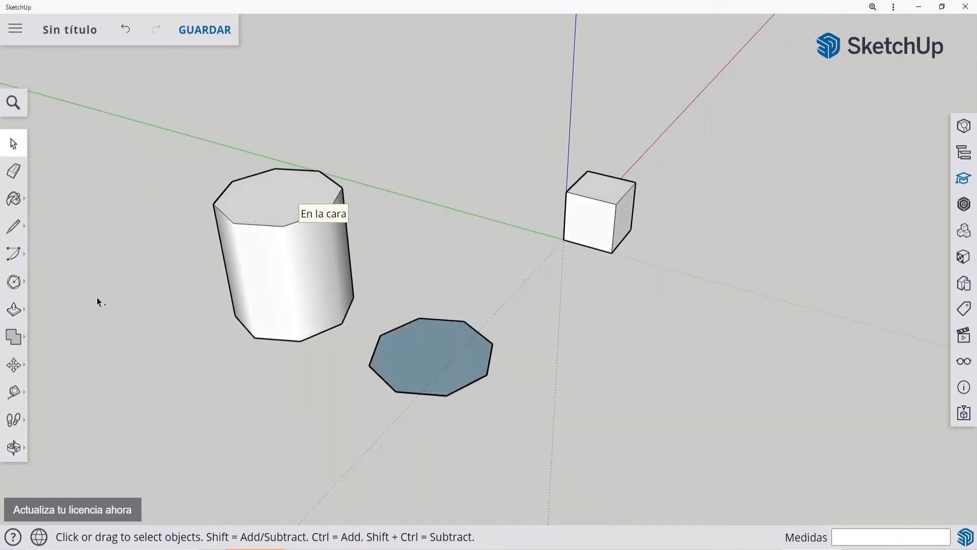
key("ctrl+z")
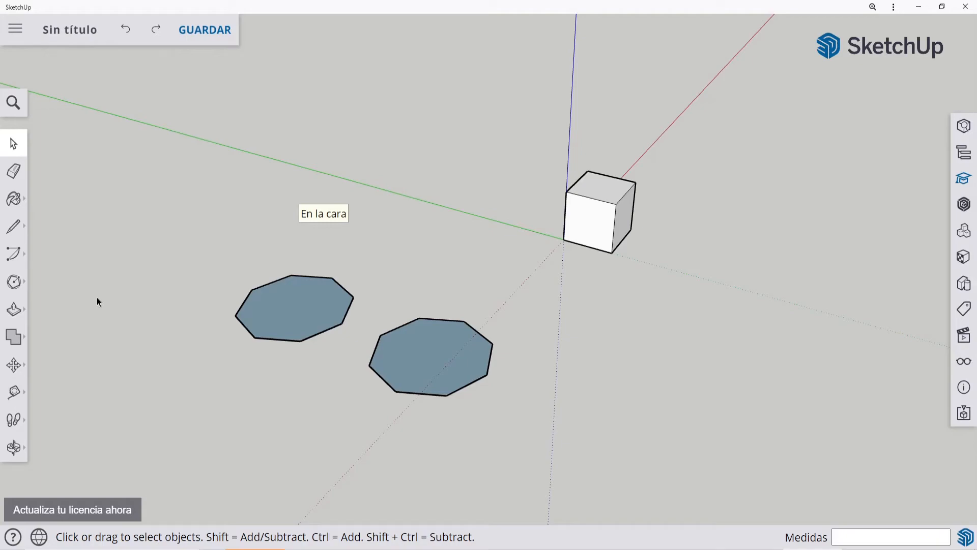
Step: Draw two eight-sided polygons on the cube's front face, about 0.85 m and 2.94 m in inscribed radius, the larger one overhanging the cube's edges
left_click(13, 281)
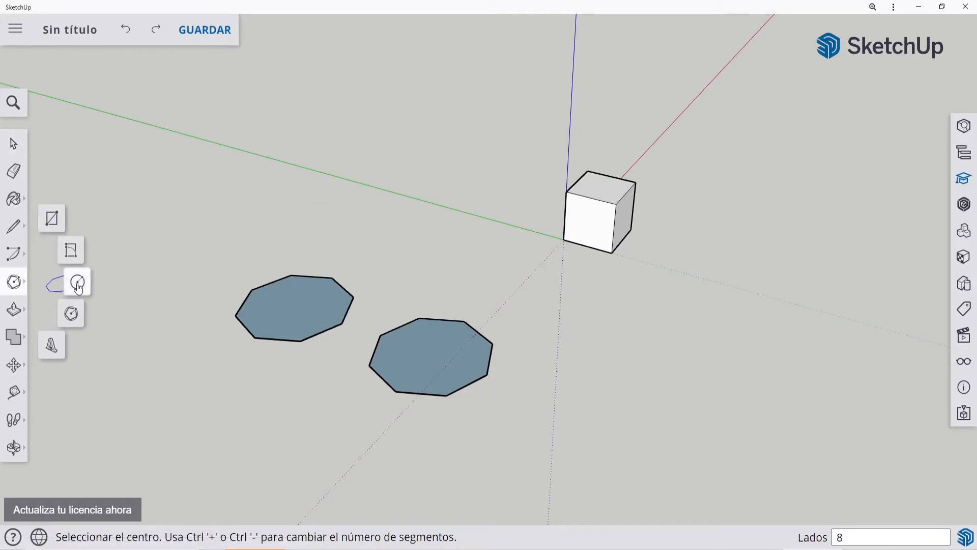
left_click(71, 314)
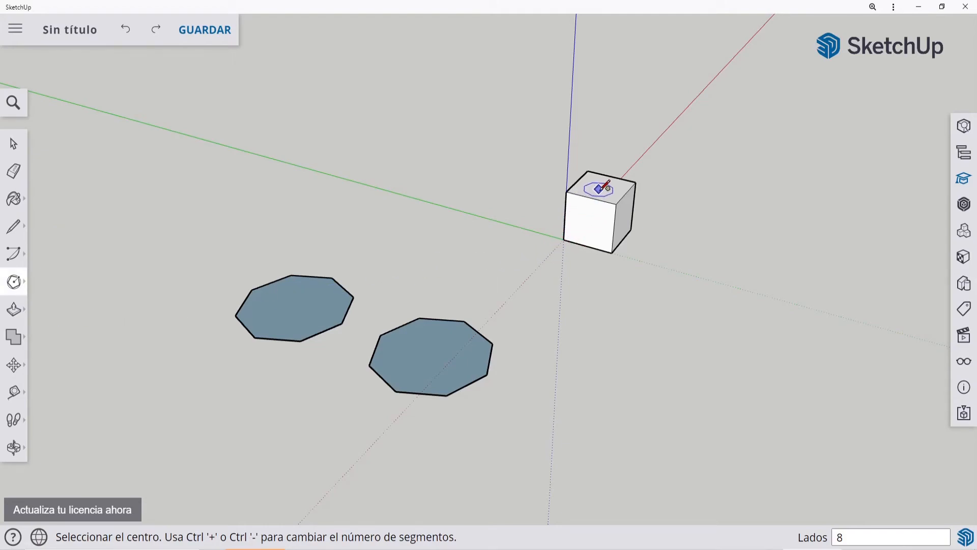
scroll(622, 211, "up", 1)
scroll(621, 210, "up", 3)
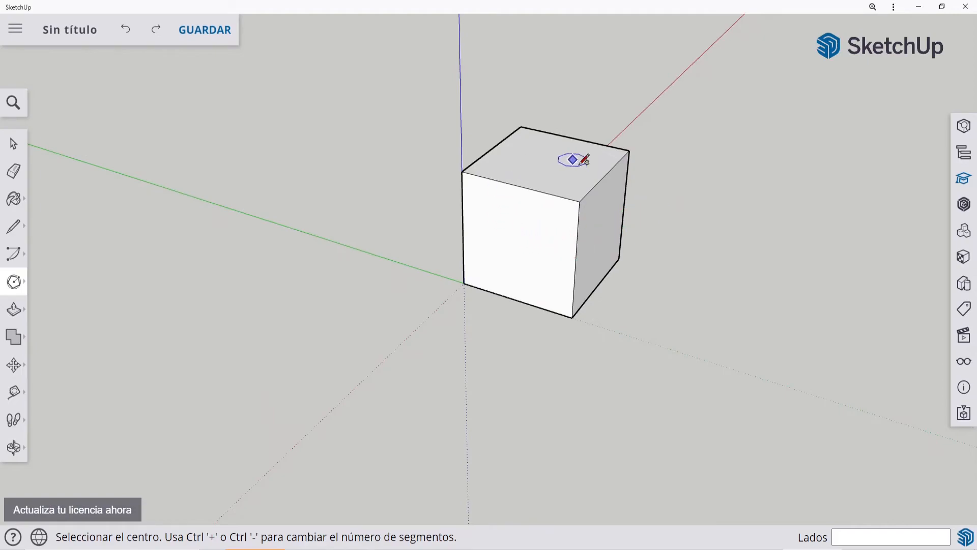
left_click(511, 250)
left_click(506, 225)
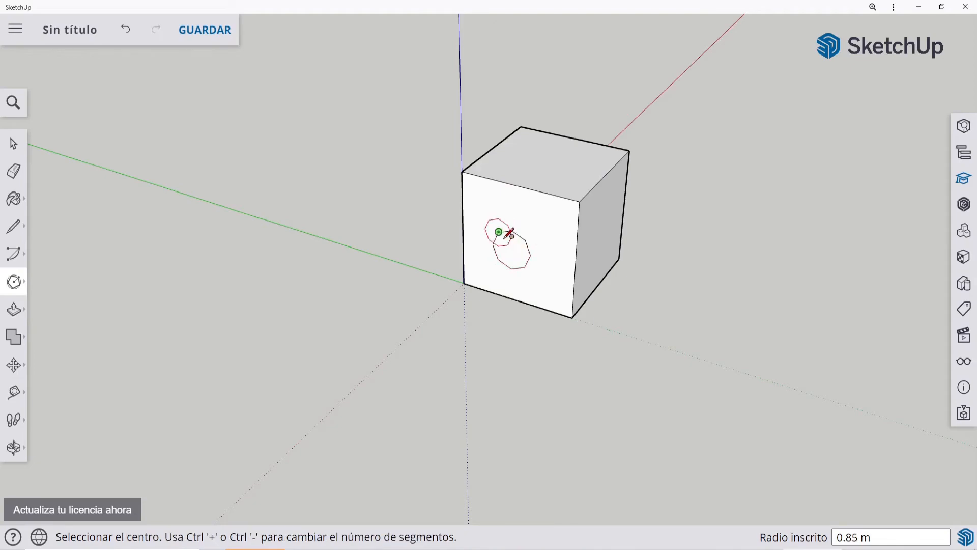
left_click(483, 209)
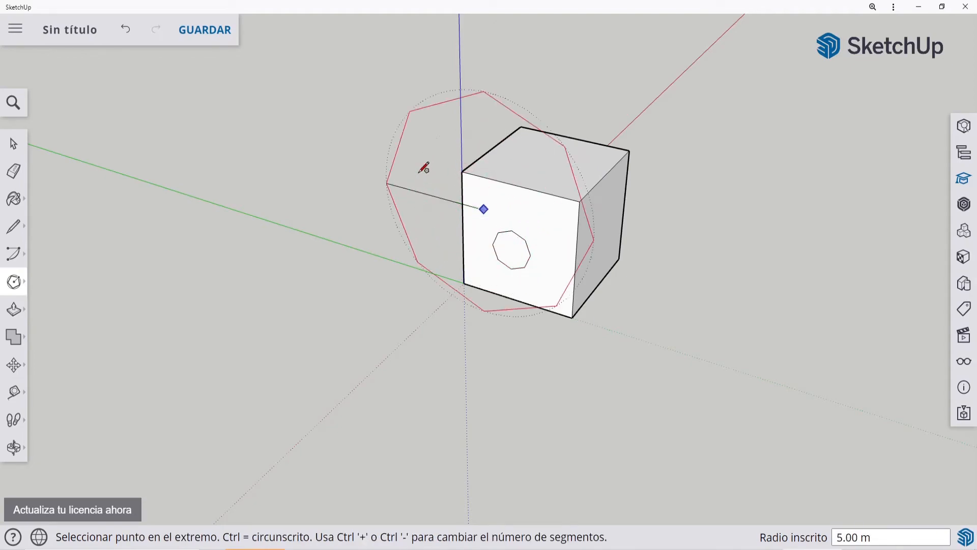
left_click(428, 182)
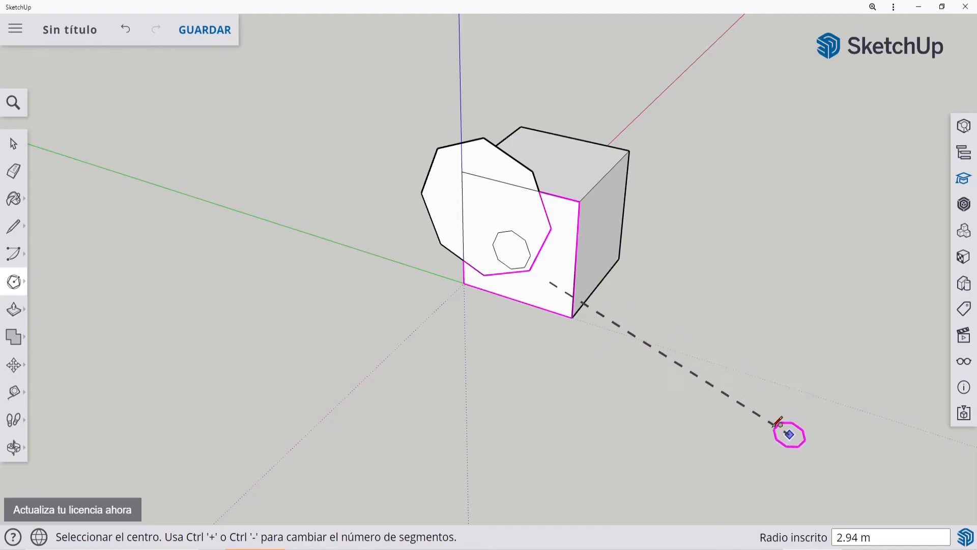
Step: Draw two octagons away from the cube with their plane locked to its front face, one on each side along the green axis
left_click(784, 403)
left_click(793, 365)
middle_click_drag(694, 318, 654, 276)
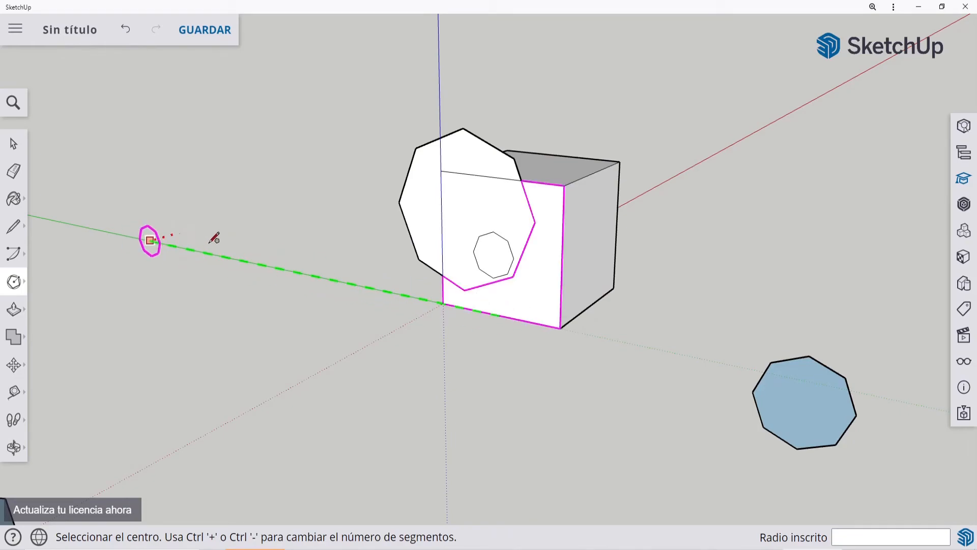
left_click(186, 220)
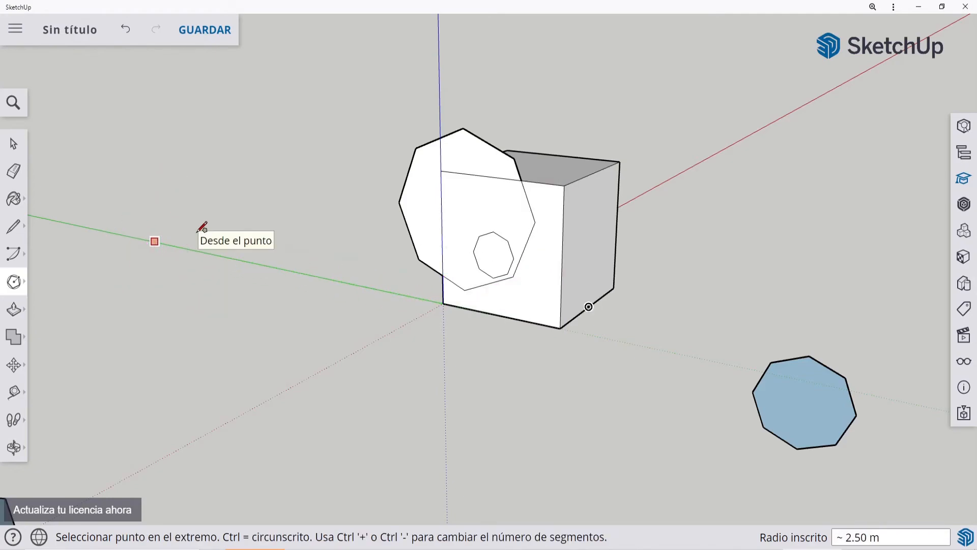
left_click(189, 229)
Step: Draw a vertical octagon locked perpendicular to the green axis, centered on a corner of the 5 m polygon, with an inscribed radius of about 2.63 m
middle_click_drag(382, 244, 282, 274)
scroll(284, 274, "up", 1)
scroll(425, 328, "down", 3)
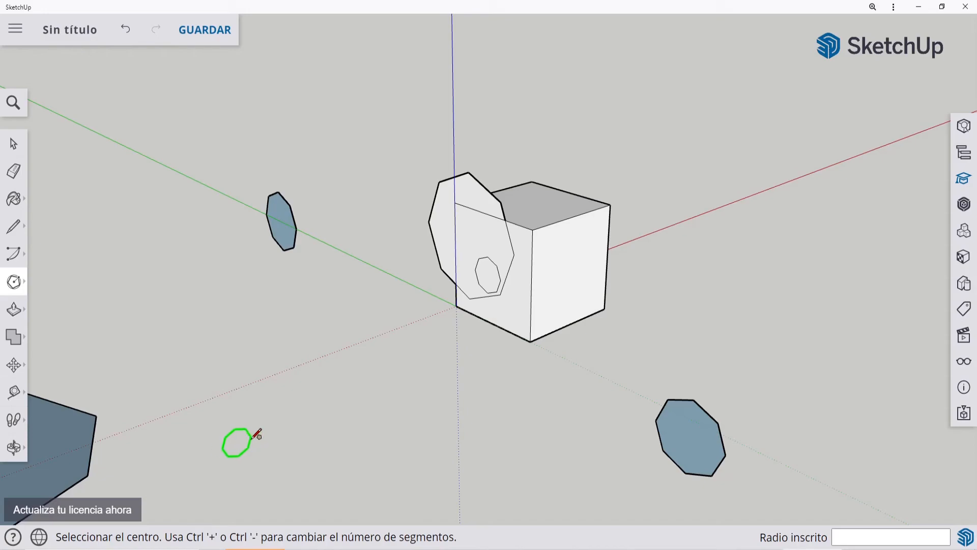
scroll(518, 328, "down", 2)
scroll(518, 328, "down", 2)
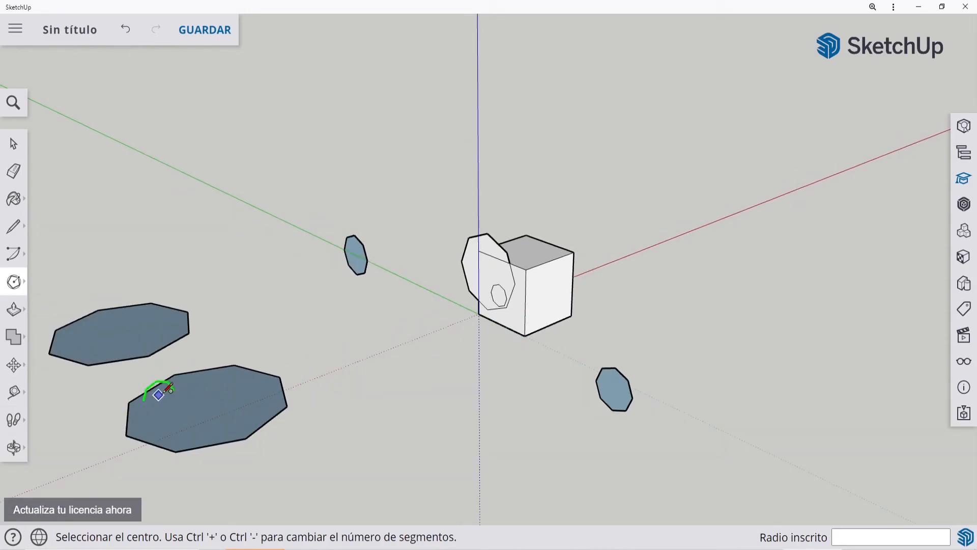
left_click(246, 437)
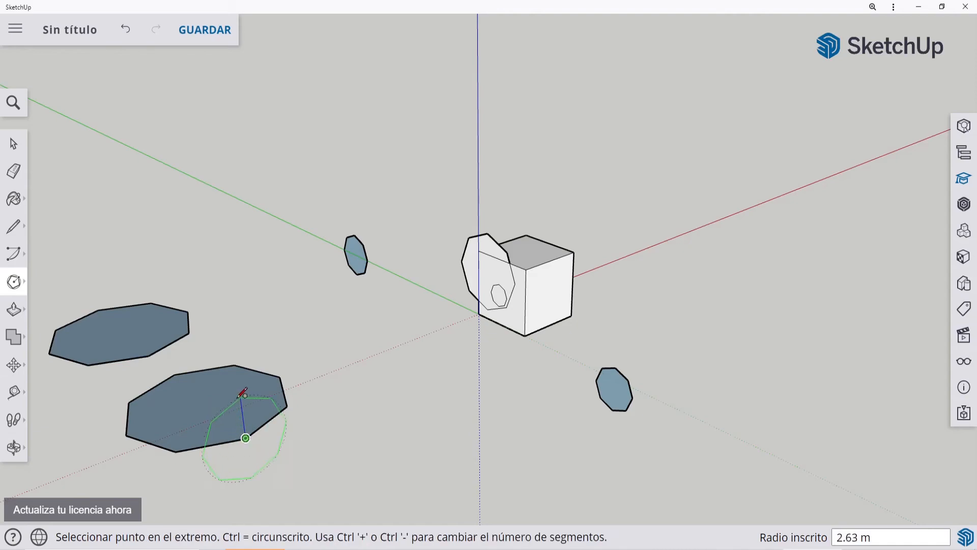
left_click(243, 396)
Step: Draw a vertical octagon locked perpendicular to the red axis from the 5 m polygon's corner nearest the cube, about 4.64 m in inscribed radius
middle_click_drag(377, 373, 356, 394)
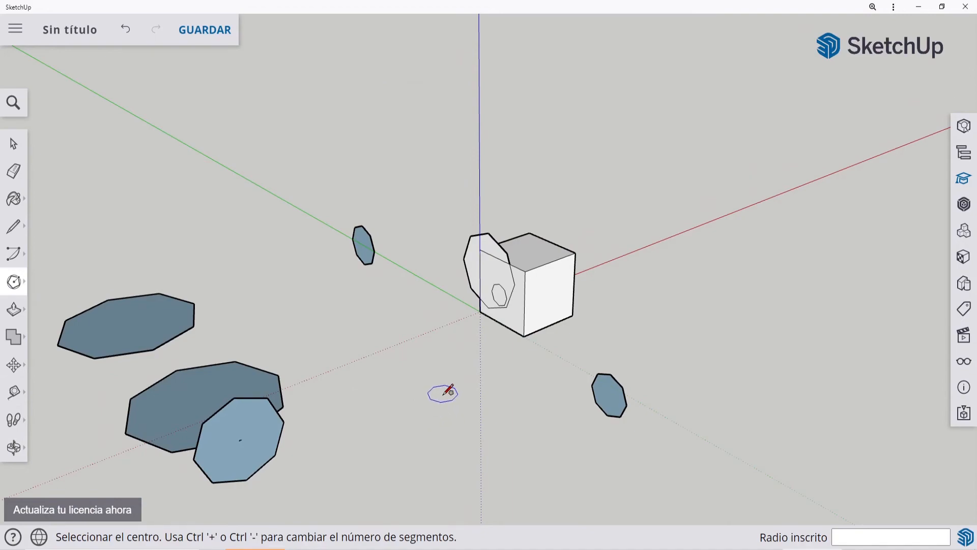
left_click(280, 376)
left_click(292, 305)
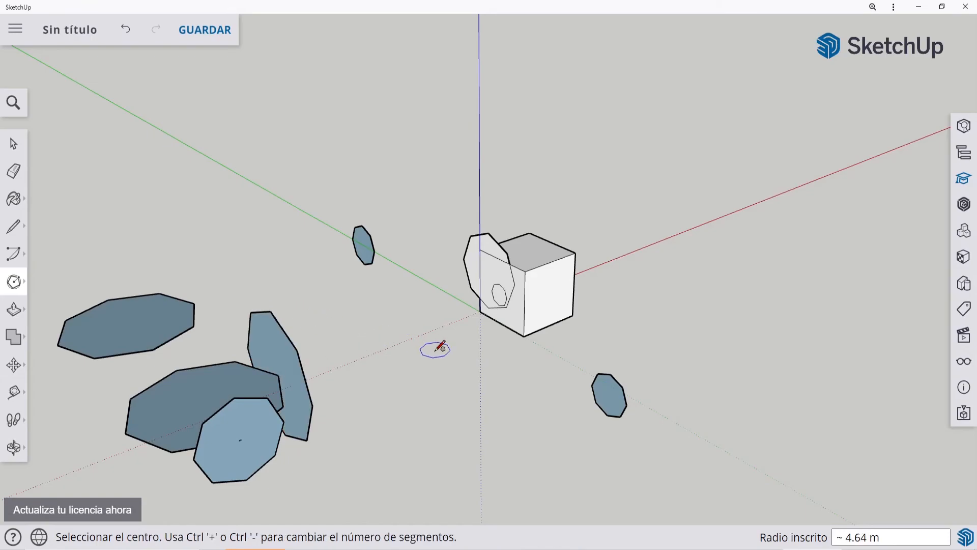
Step: Draw a horizontal octagon locked perpendicular to the blue axis on the ground, between the vertical octagons and the cube
middle_click_drag(436, 345, 417, 369)
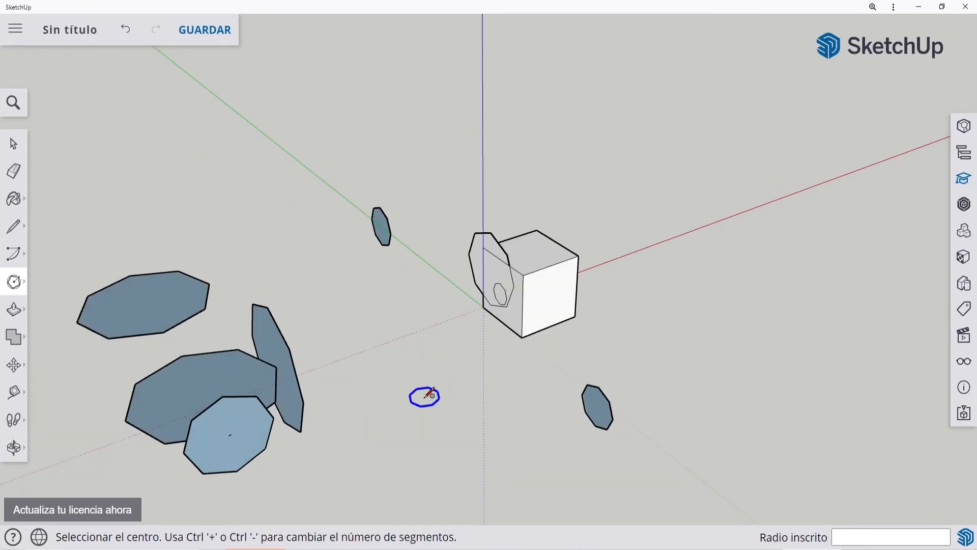
left_click(402, 400)
left_click(400, 365)
key("o")
left_click_drag(436, 395, 476, 345)
middle_click_drag(476, 346, 472, 374)
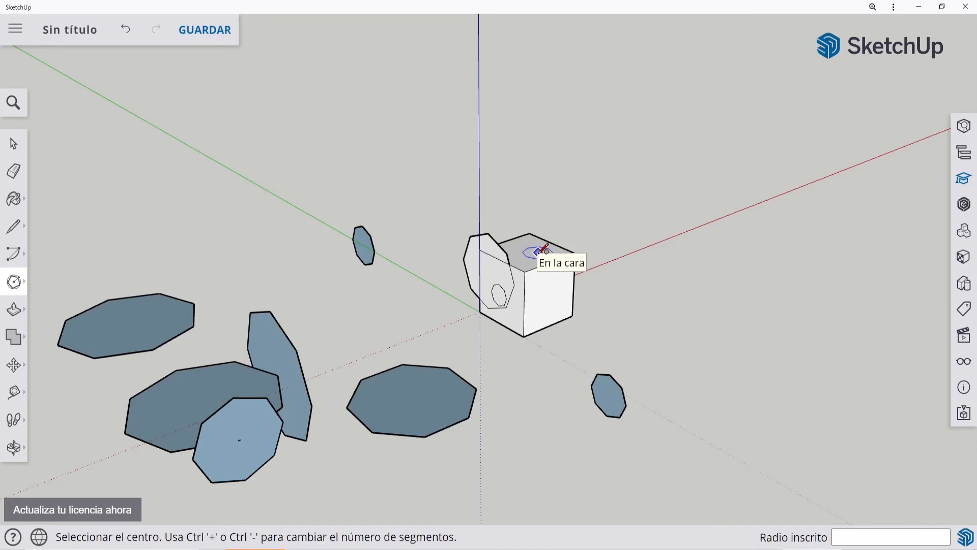
Step: Lock the polygon's plane to the cube's top face and draw an octagon of about 3.97 m inscribed radius near the green axis
key("Down")
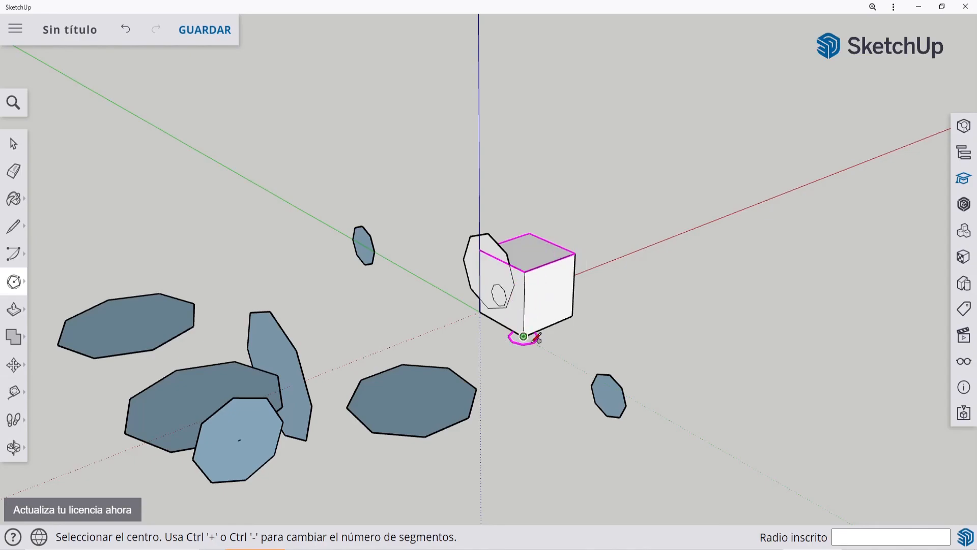
left_click(228, 196)
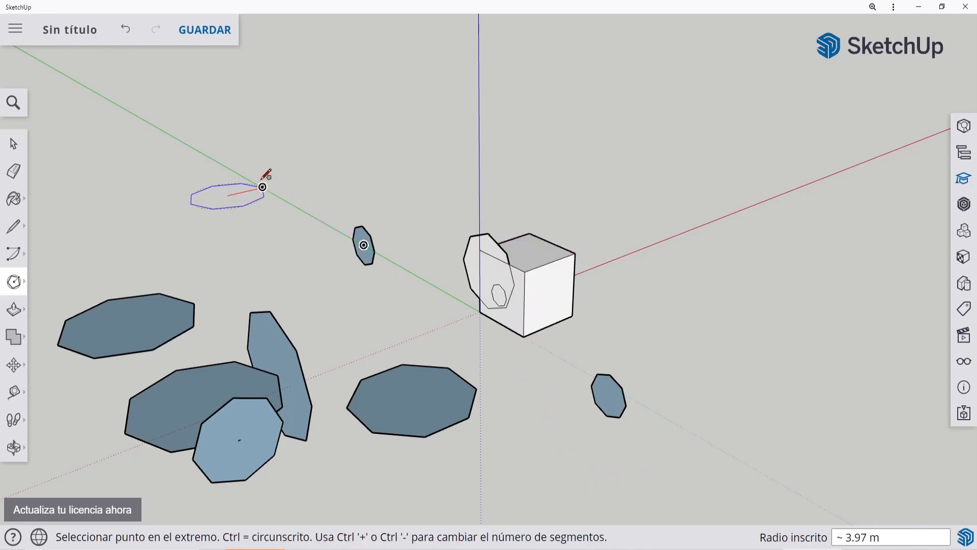
left_click(266, 177)
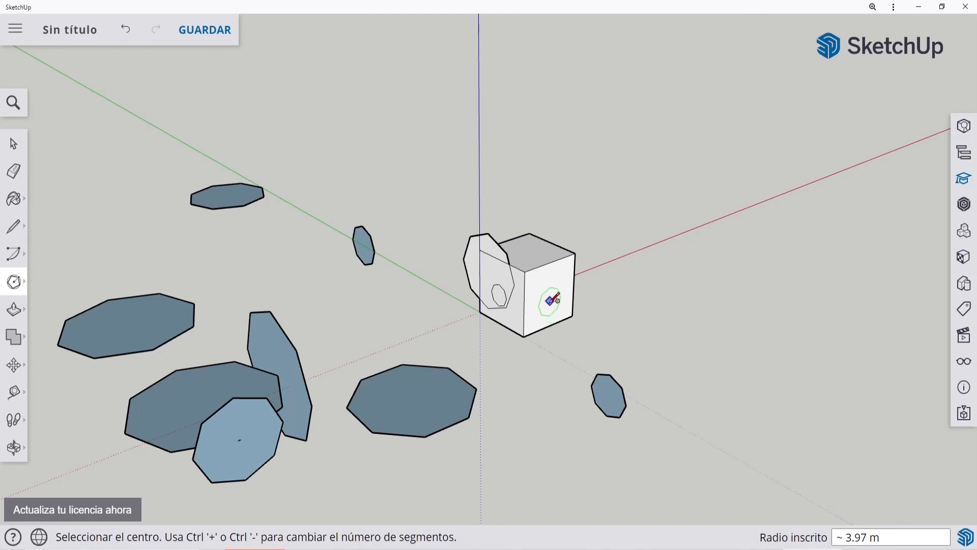
Step: Draw an octagon with its plane locked to the cube's side face, centered on the eight-sided circle, and inspect it from several angles
key("shift")
scroll(509, 308, "up", 1)
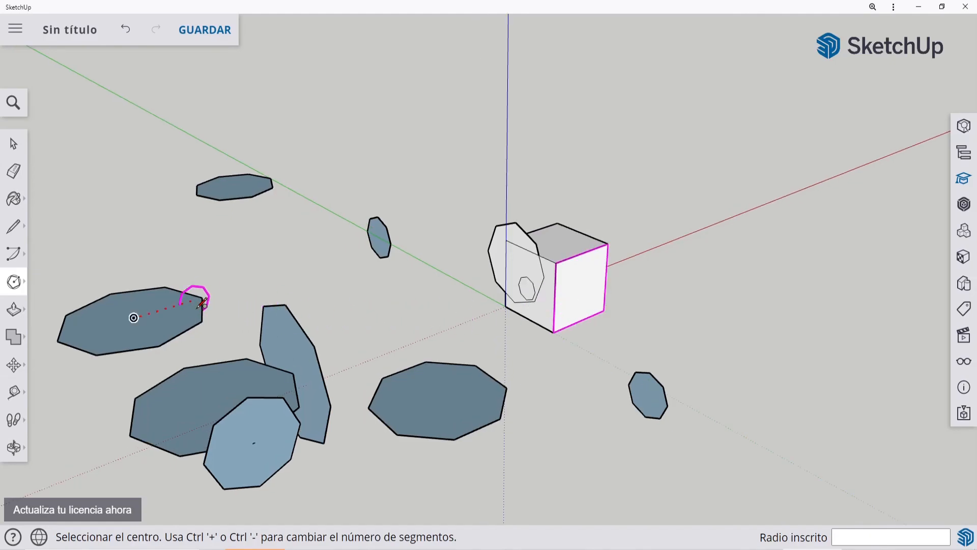
left_click(133, 317)
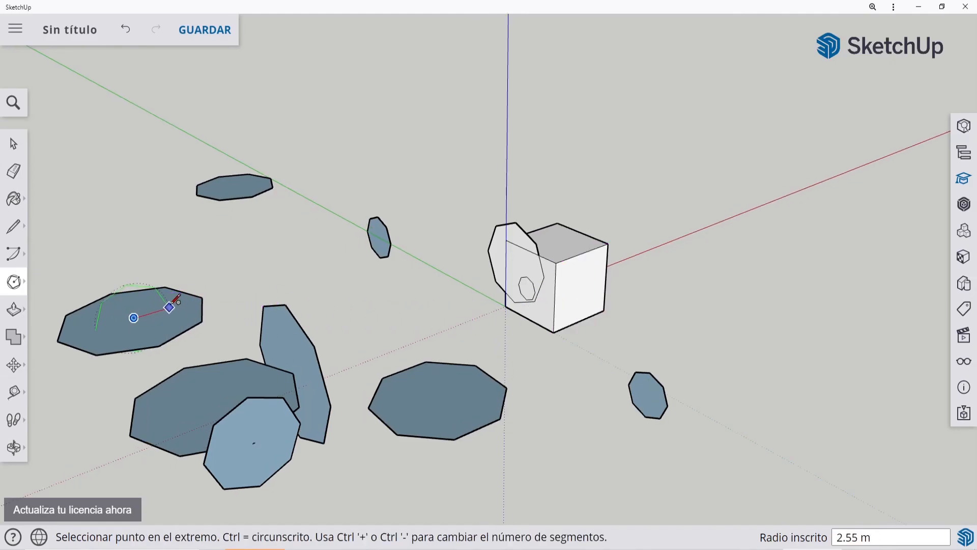
left_click(200, 292)
middle_click_drag(218, 246, 443, 176)
scroll(603, 191, "down", 2)
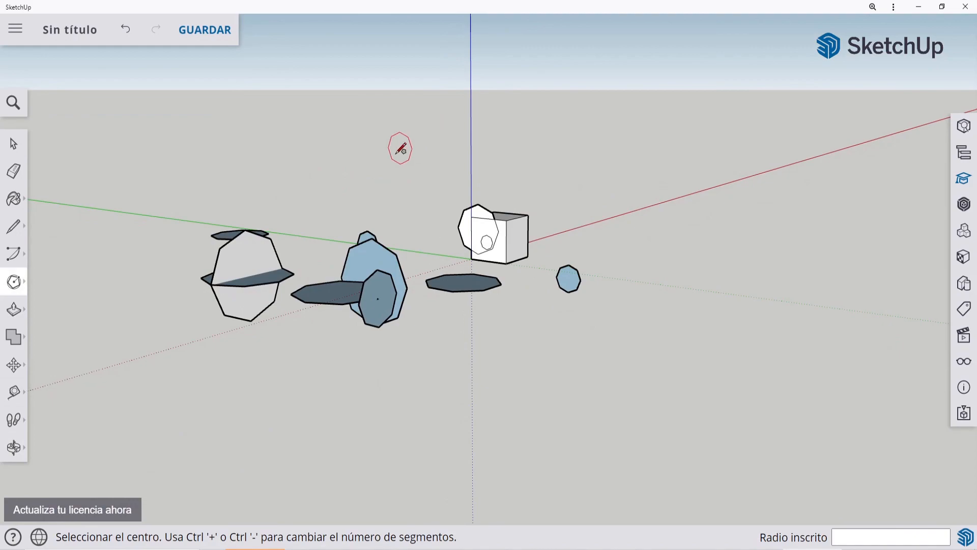
scroll(354, 187, "up", 3)
middle_click_drag(318, 202, 310, 277)
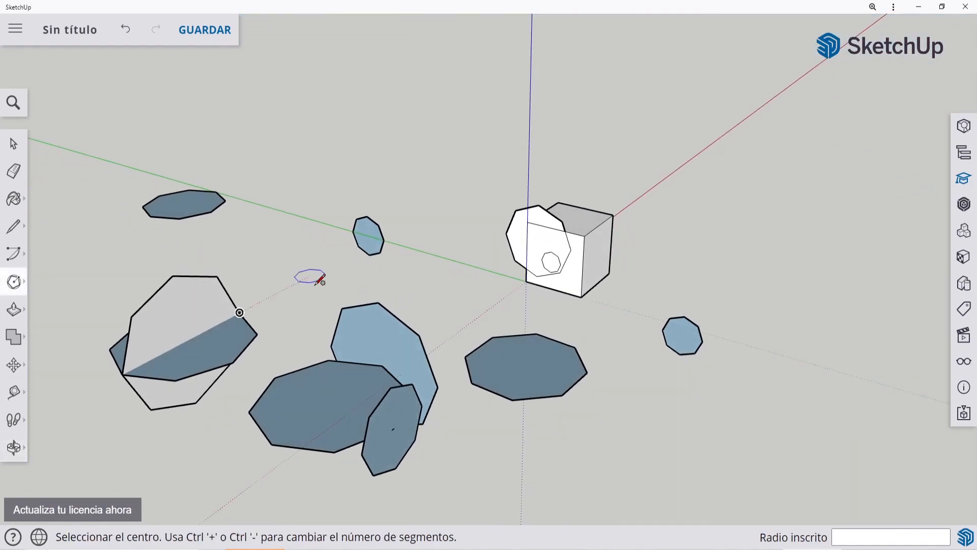